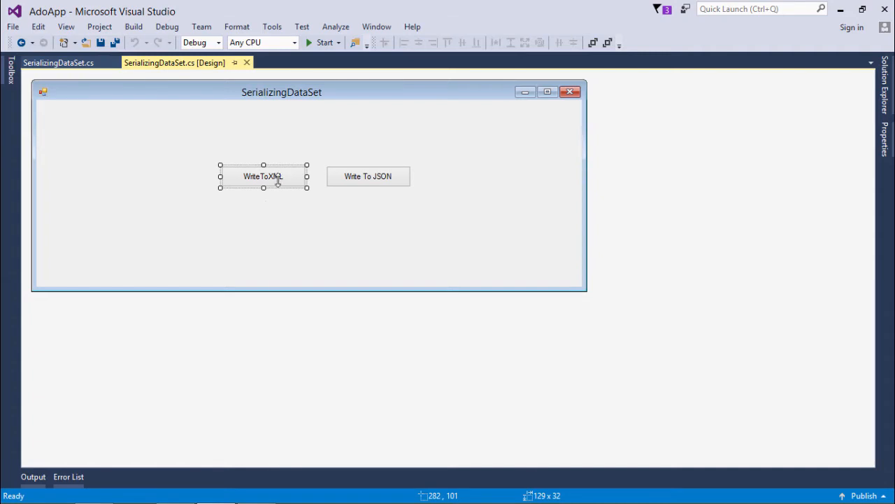
# Review button1_Click and the GetEmployeeTable method that builds the Employee DataTable.
pyautogui.doubleClick(277, 181)
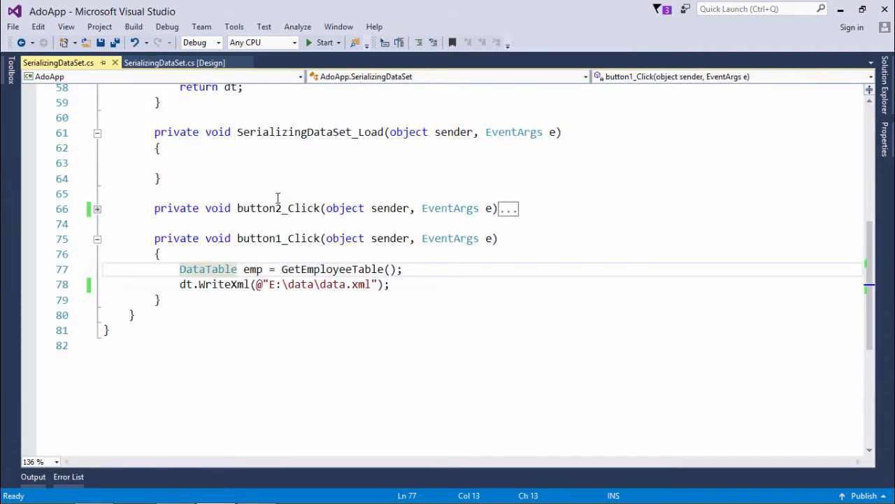
pyautogui.hotkey('ctrl', 's')
pyautogui.click(280, 256)
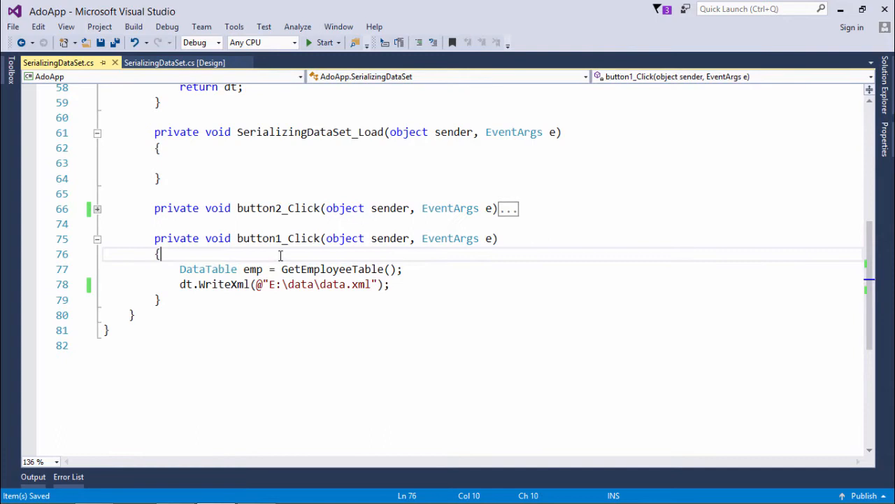
pyautogui.doubleClick(335, 269)
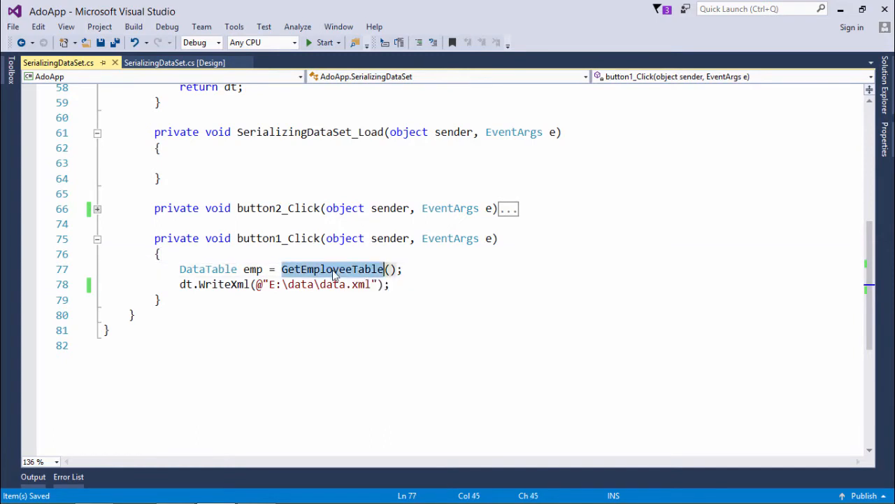
pyautogui.press('Up')
pyautogui.press('Up')
pyautogui.press('Up')
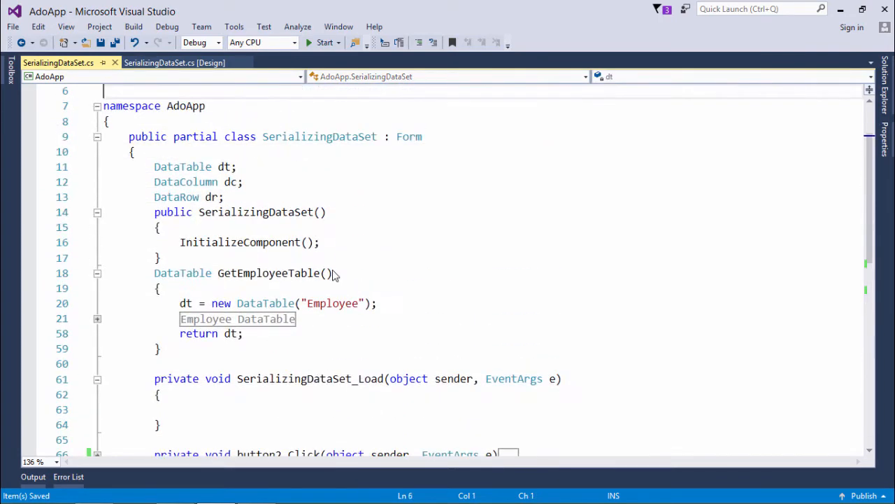
pyautogui.click(97, 319)
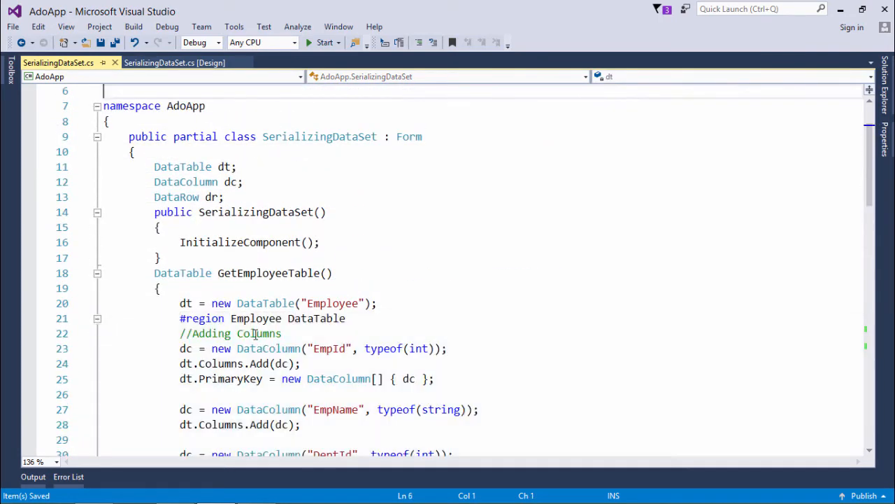
pyautogui.click(269, 349)
pyautogui.click(350, 363)
pyautogui.press('Down')
pyautogui.press('Down')
pyautogui.press('Down')
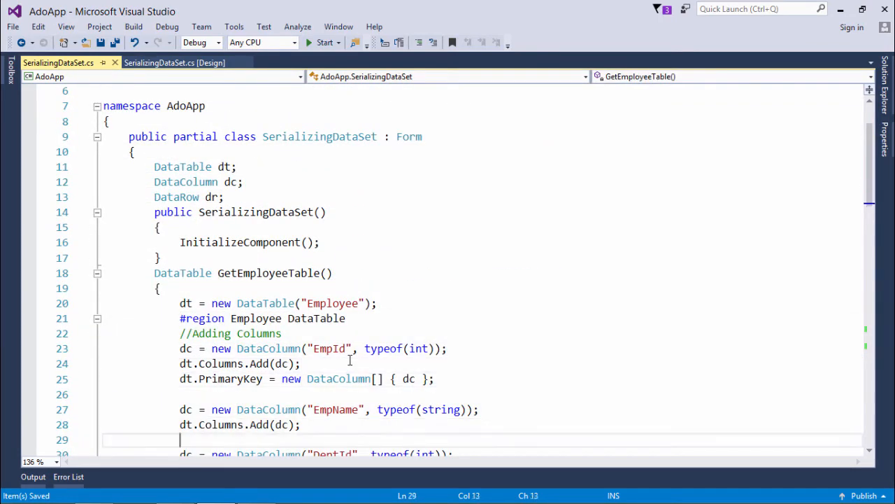
pyautogui.press('Down')
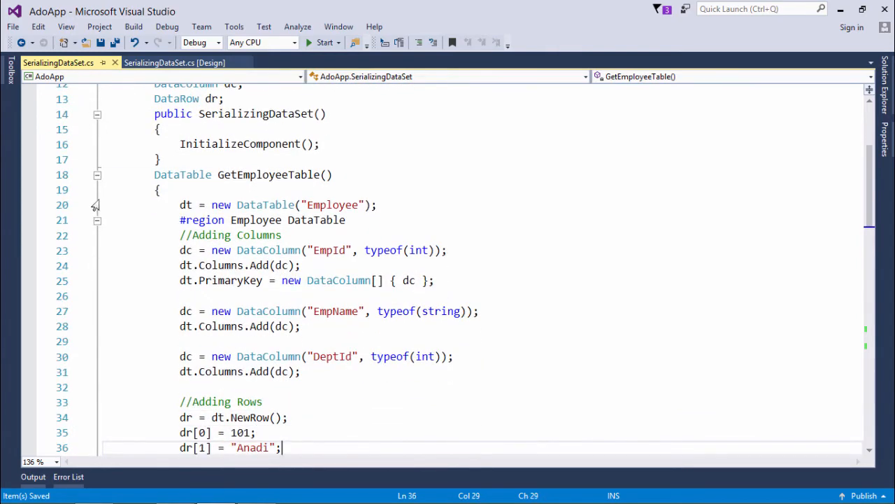
pyautogui.click(97, 220)
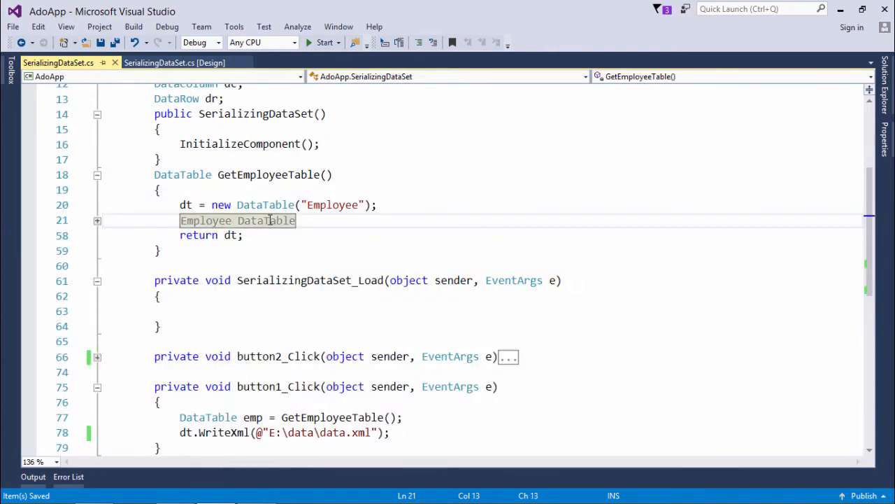
pyautogui.click(401, 226)
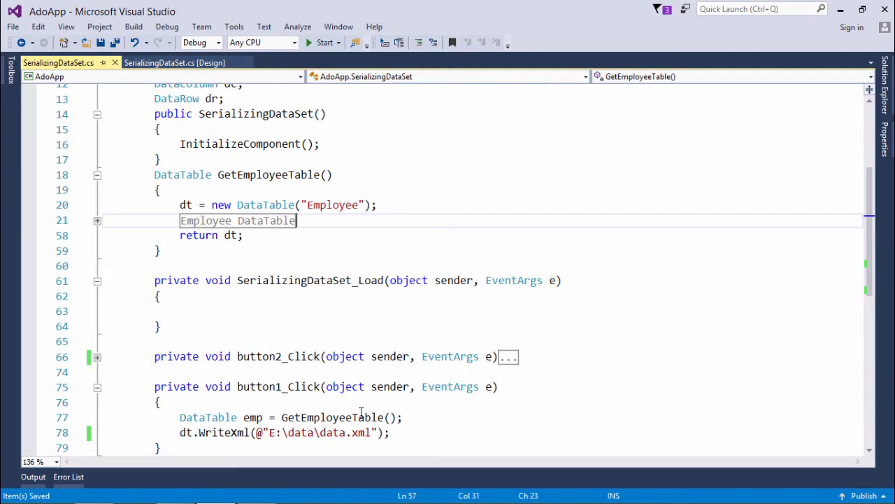
# Replace dt with emp in the WriteXml call on line 78 and save the file.
pyautogui.click(323, 417)
pyautogui.click(249, 417)
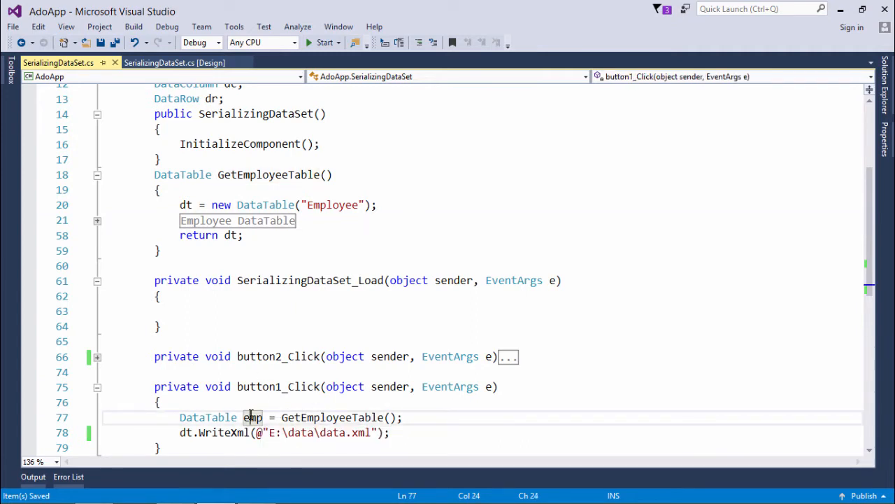
pyautogui.doubleClick(250, 417)
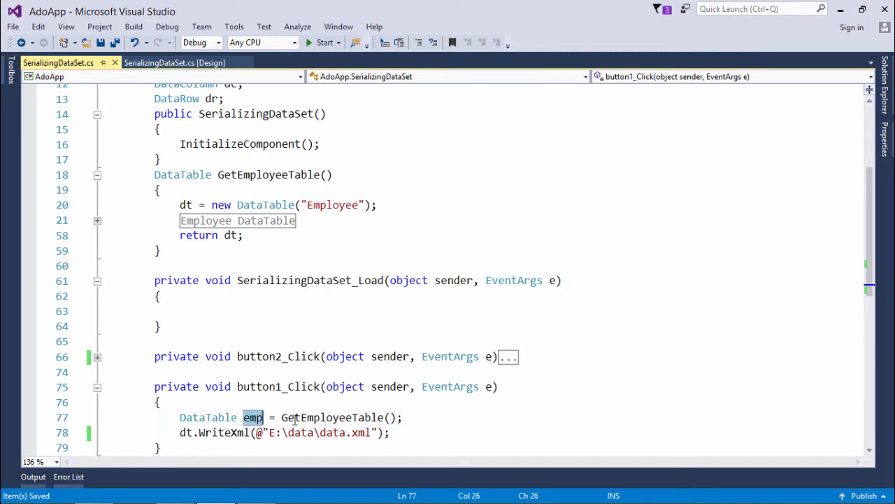
pyautogui.doubleClick(348, 418)
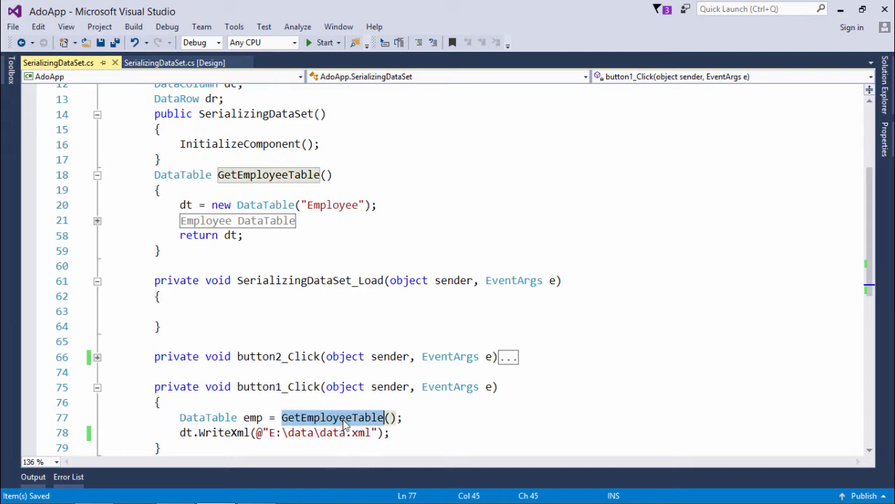
pyautogui.click(253, 417)
pyautogui.doubleClick(253, 418)
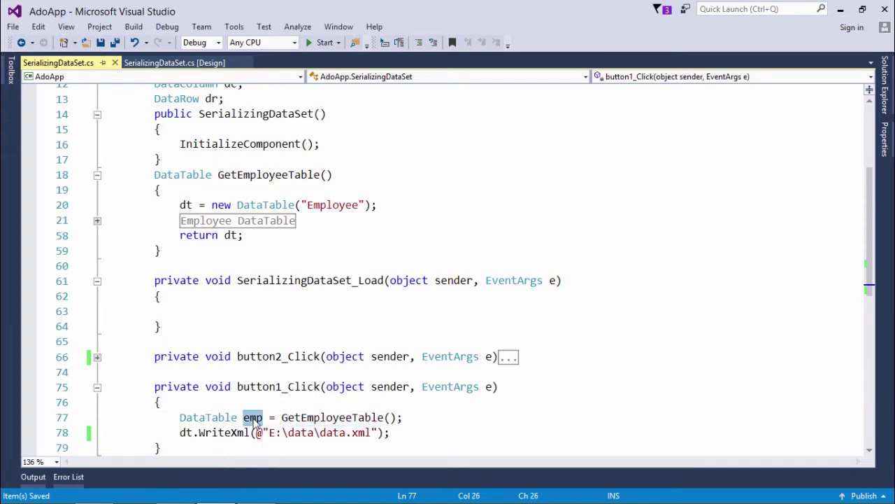
pyautogui.doubleClick(186, 433)
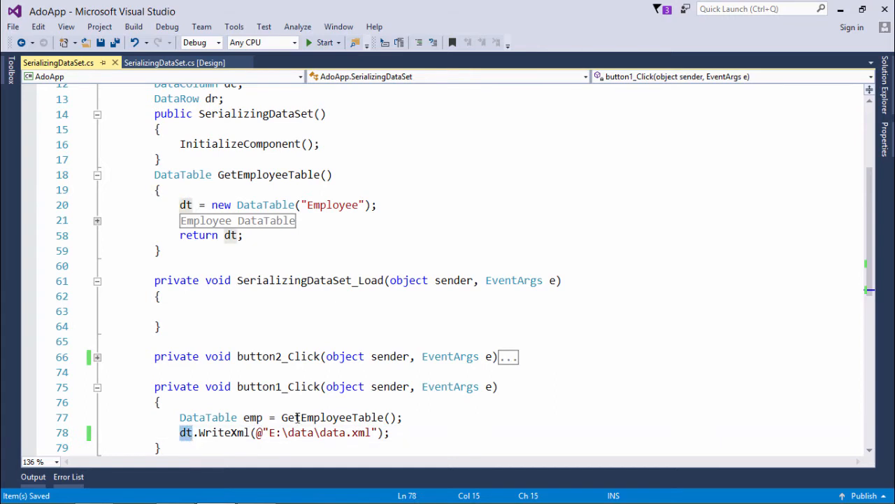
pyautogui.write('emp')
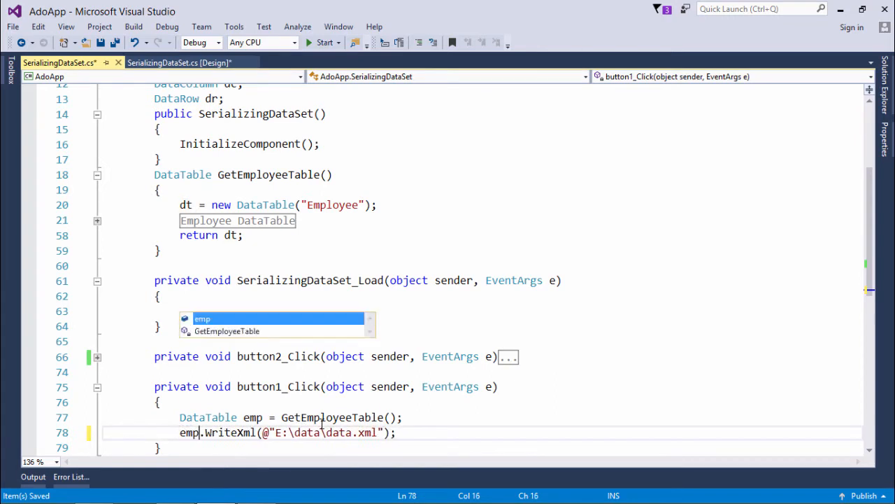
pyautogui.press('Escape')
pyautogui.moveTo(209, 418)
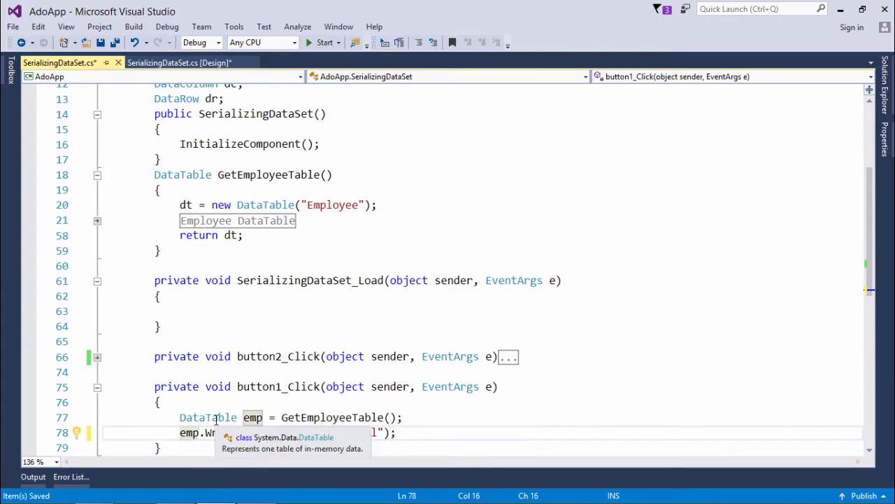
pyautogui.hotkey('ctrl', 's')
# Confirm WriteXml targets E:\data\data.xml and build and run the app.
pyautogui.click(257, 400)
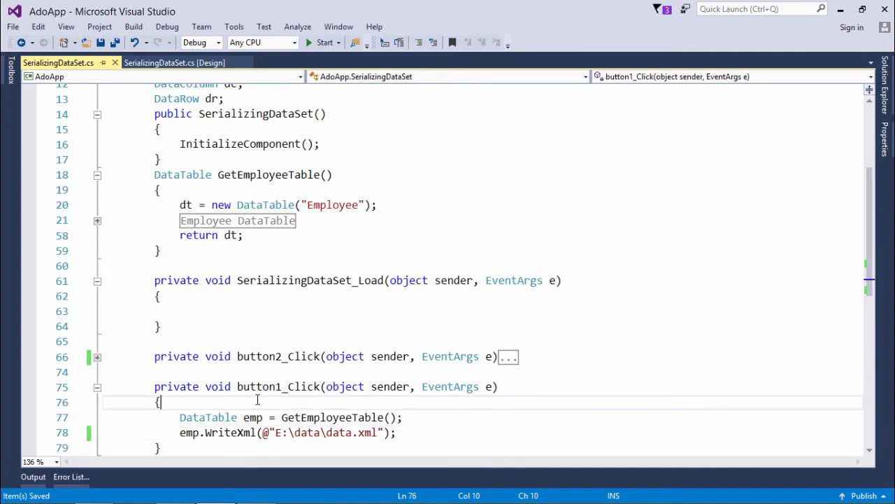
pyautogui.click(231, 432)
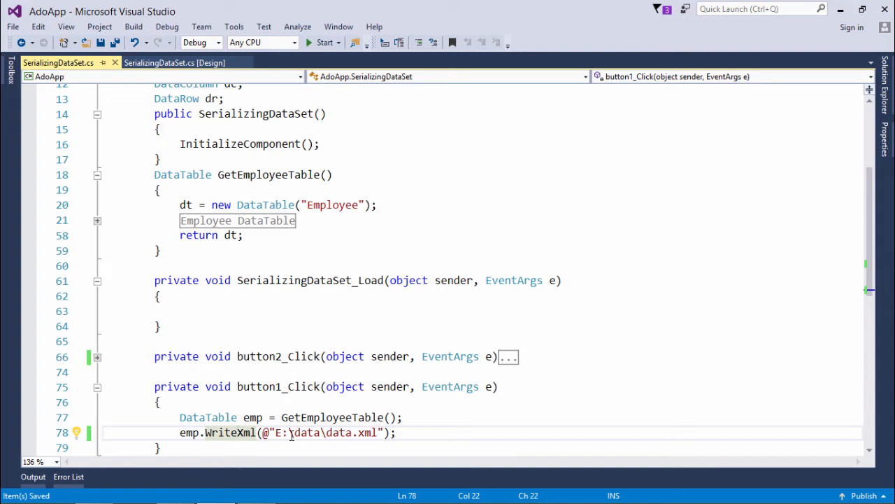
pyautogui.click(425, 431)
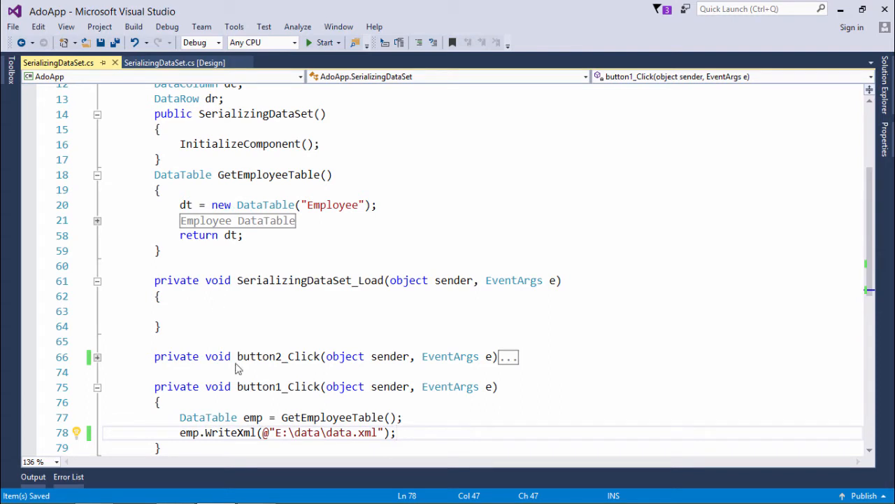
pyautogui.click(323, 43)
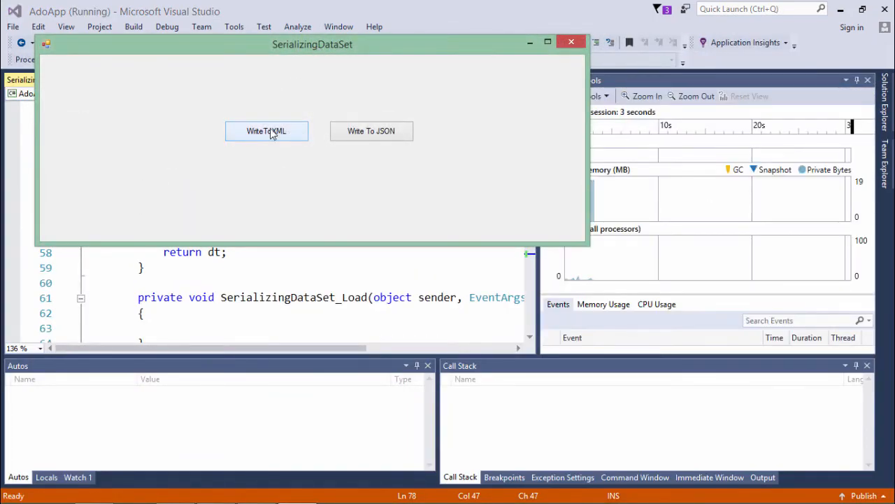
# Open E:\data via the Run prompt and edit data.xml in Notepad.
pyautogui.press('super+r')
pyautogui.write('e:')
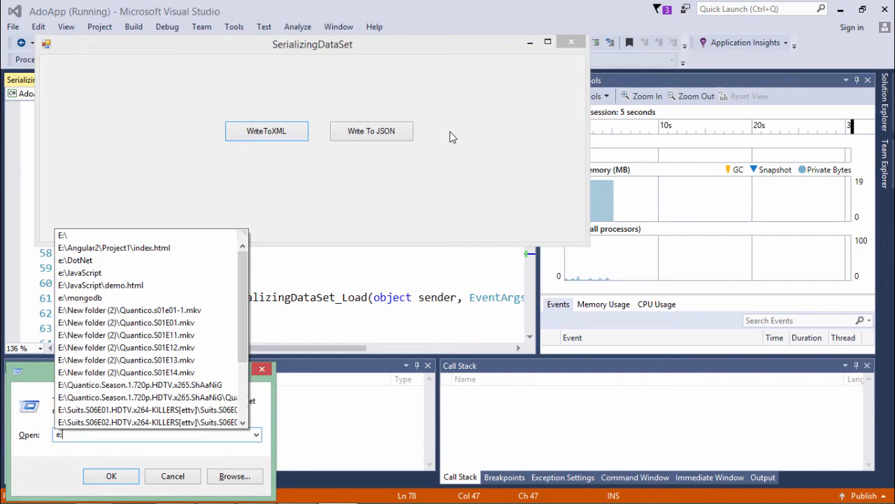
pyautogui.write('\\data')
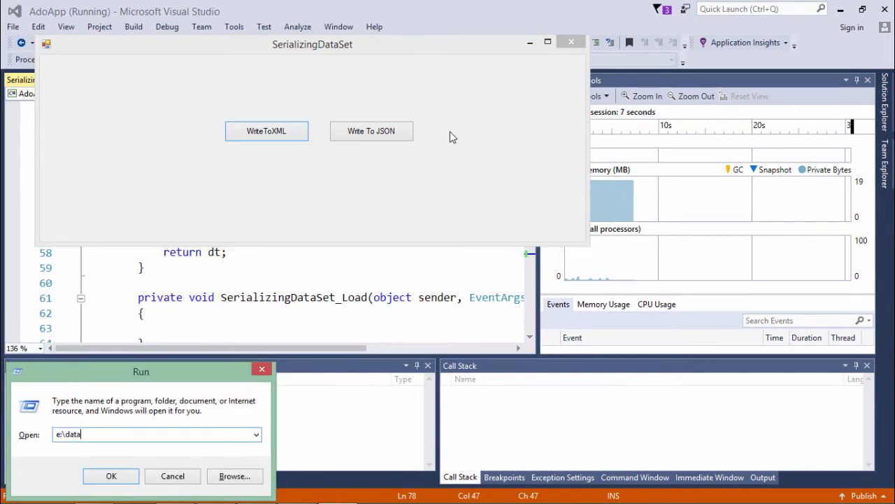
pyautogui.press('Return')
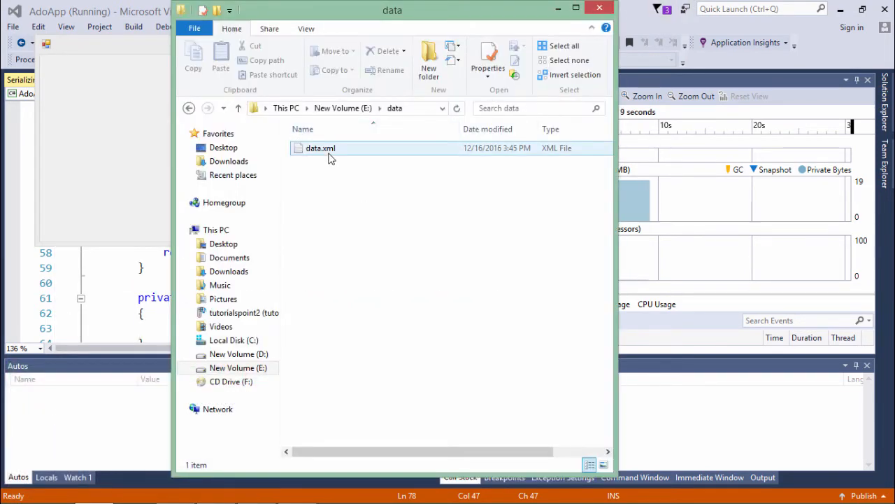
pyautogui.click(331, 157)
pyautogui.rightClick(329, 156)
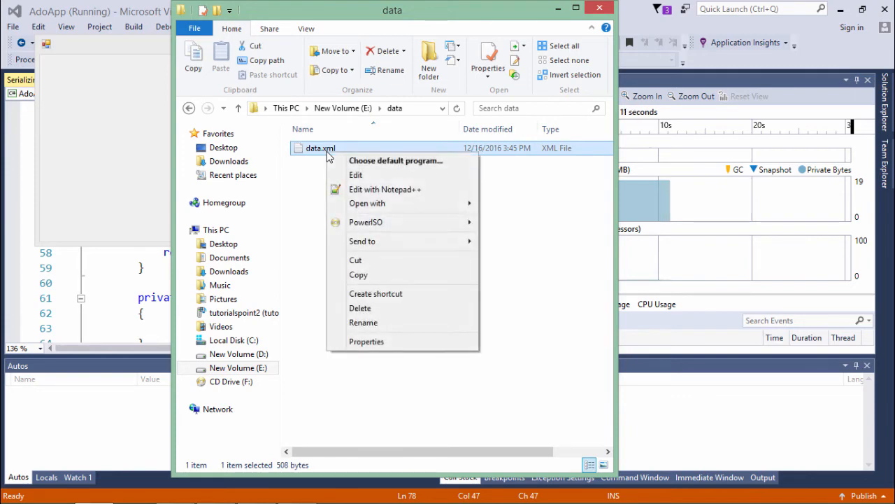
pyautogui.click(355, 174)
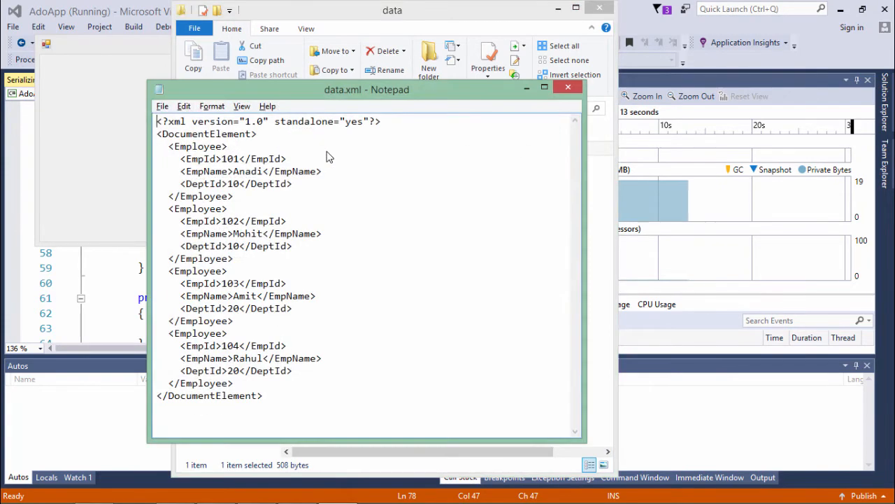
# Review the first Employee record (EmpId 101, Anadi, DeptId) in data.xml, then return to Visual Studio.
pyautogui.press('super+Up')
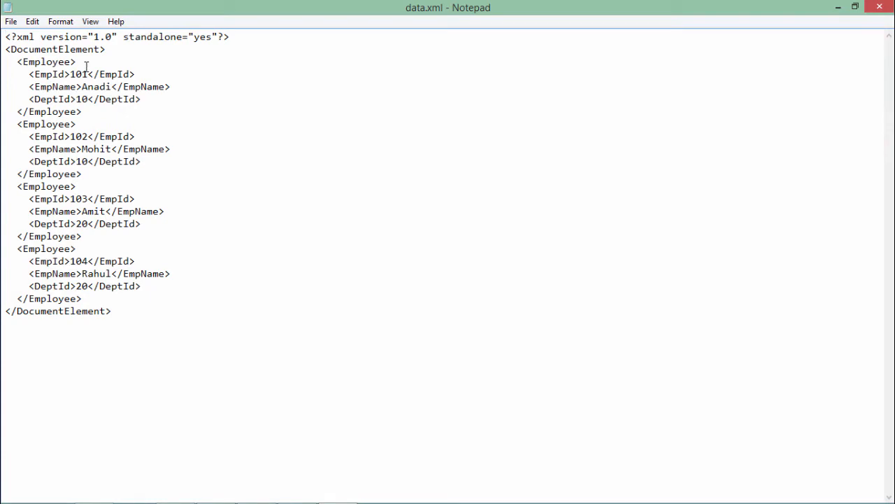
pyautogui.doubleClick(47, 63)
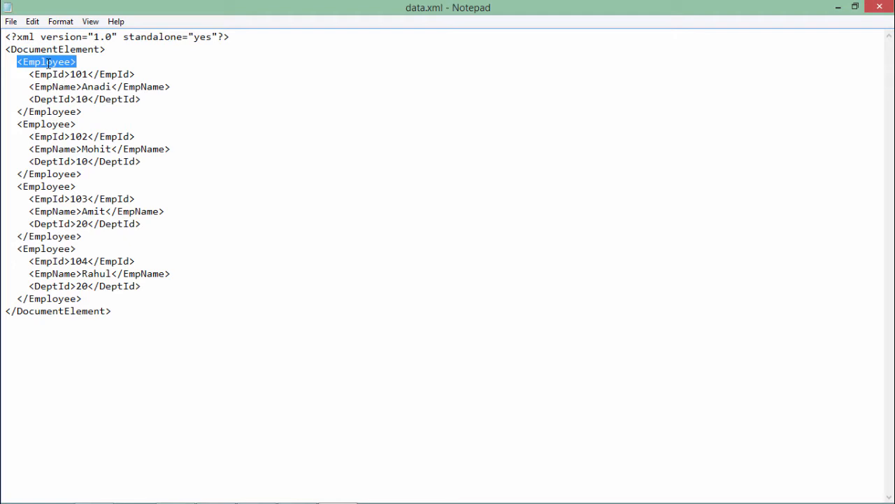
pyautogui.doubleClick(48, 74)
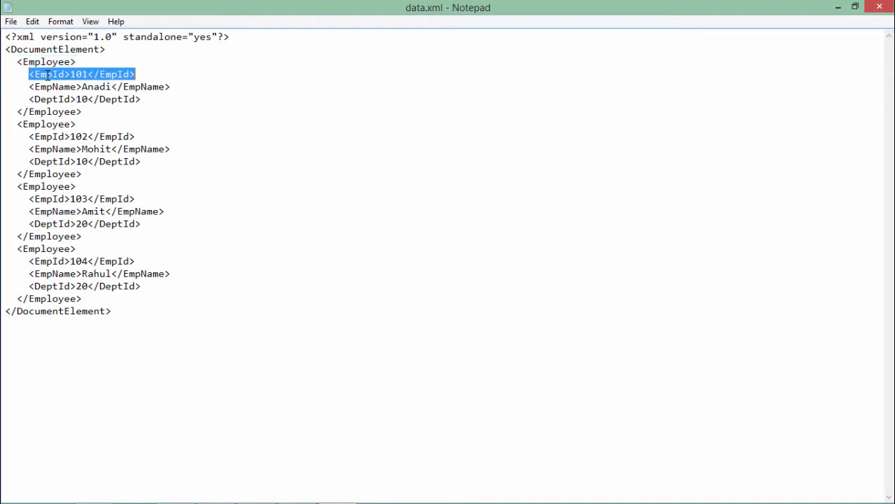
pyautogui.doubleClick(54, 86)
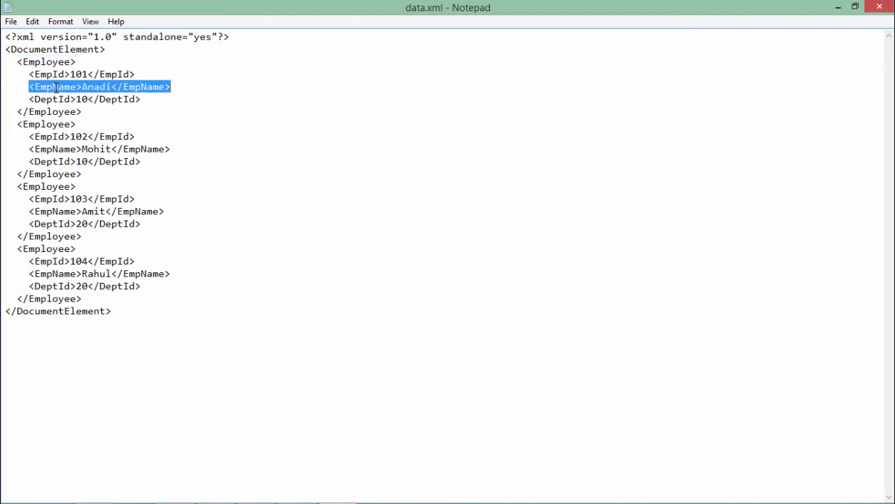
pyautogui.doubleClick(54, 100)
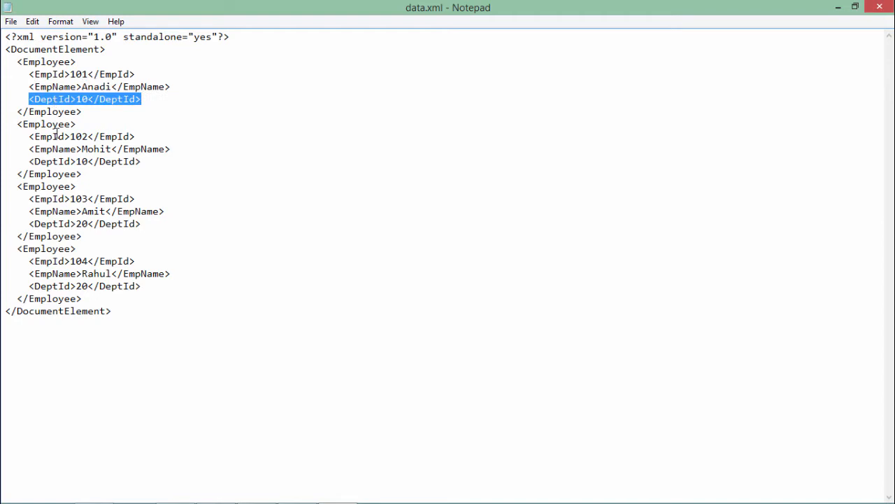
pyautogui.hotkey('alt', 'Tab')
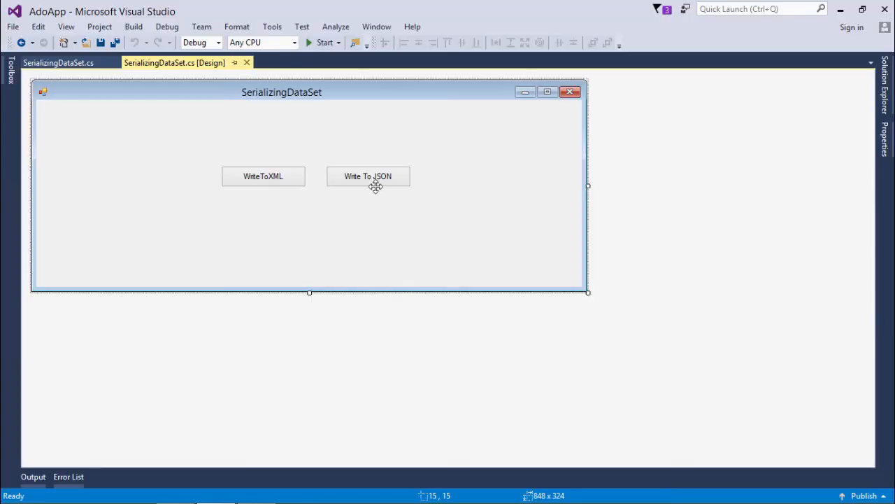
# Open the Write To JSON button's button2_Click handler with its data.json path and save.
pyautogui.click(378, 180)
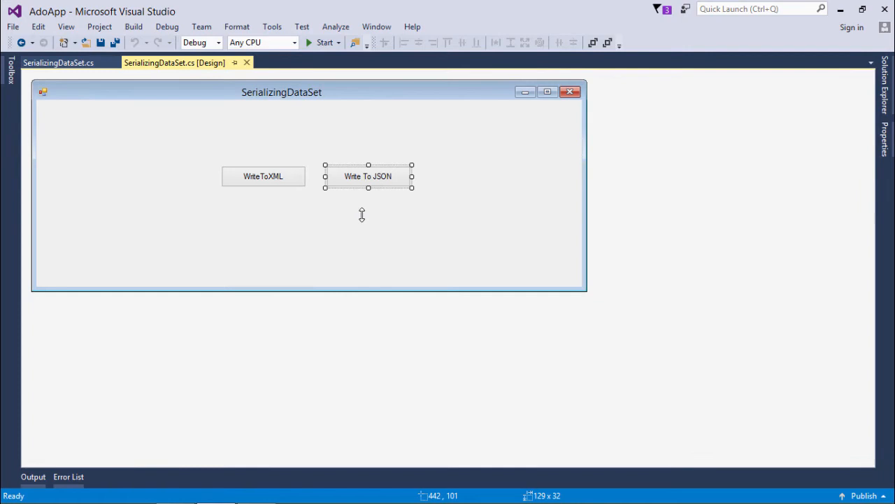
pyautogui.doubleClick(374, 175)
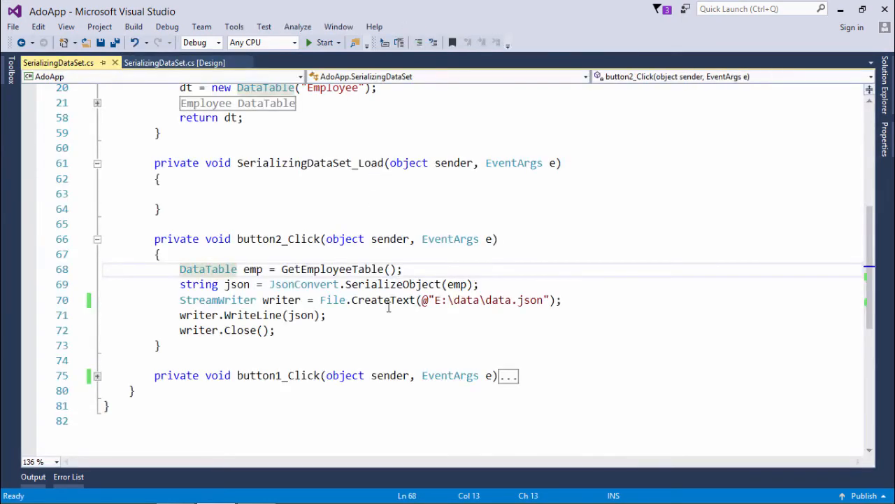
pyautogui.click(437, 299)
pyautogui.hotkey('ctrl', 's')
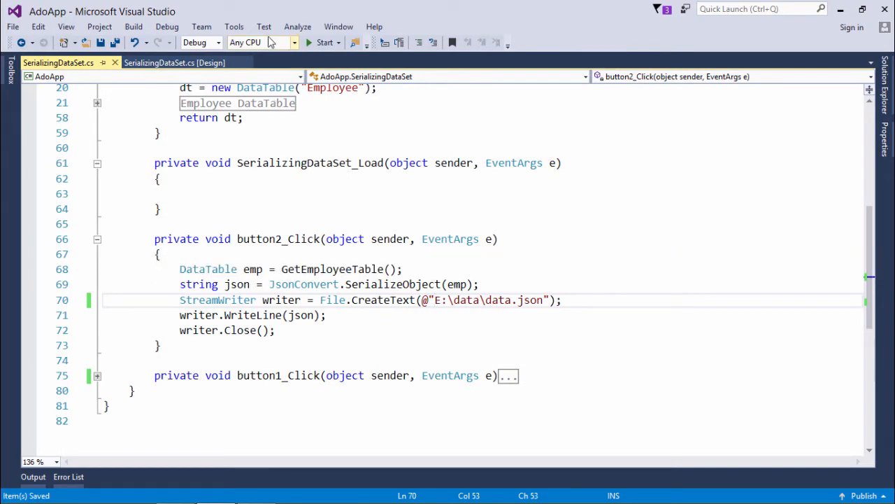
pyautogui.click(238, 27)
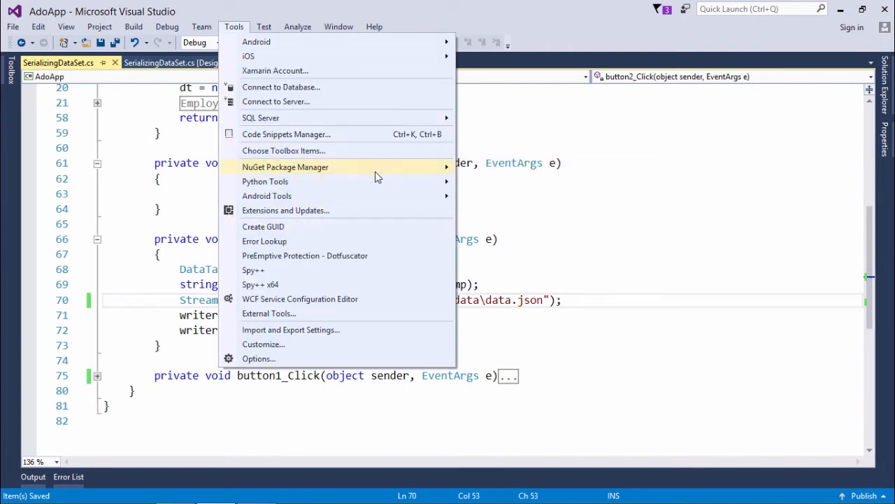
pyautogui.moveTo(285, 166)
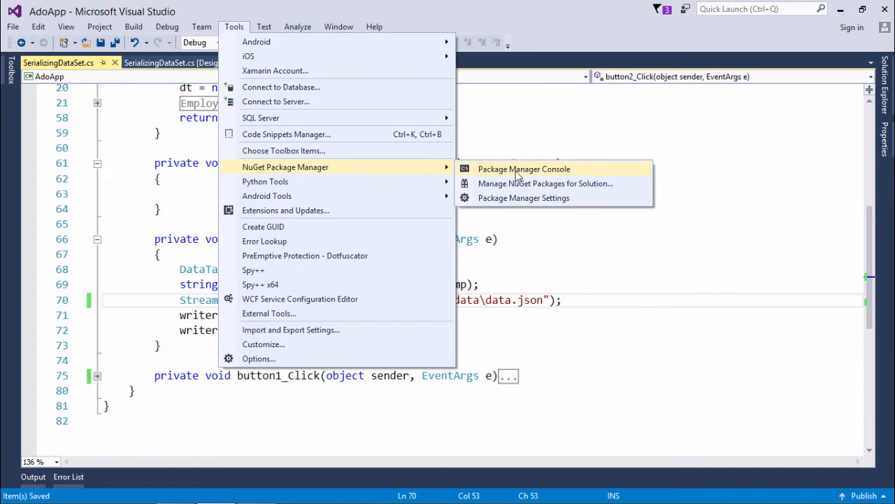
# Check in Manage NuGet Packages for Solution that Newtonsoft.Json 9.0.1 is installed in AdoApp, then return to the code.
pyautogui.click(562, 189)
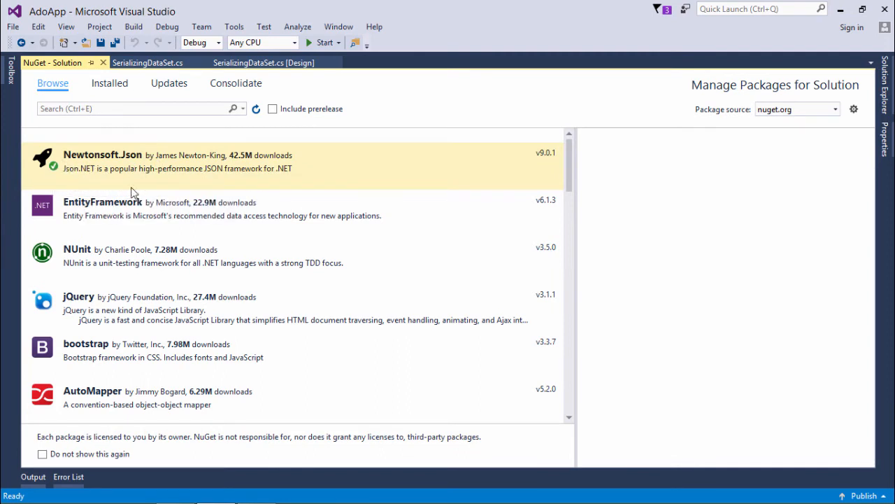
pyautogui.click(162, 179)
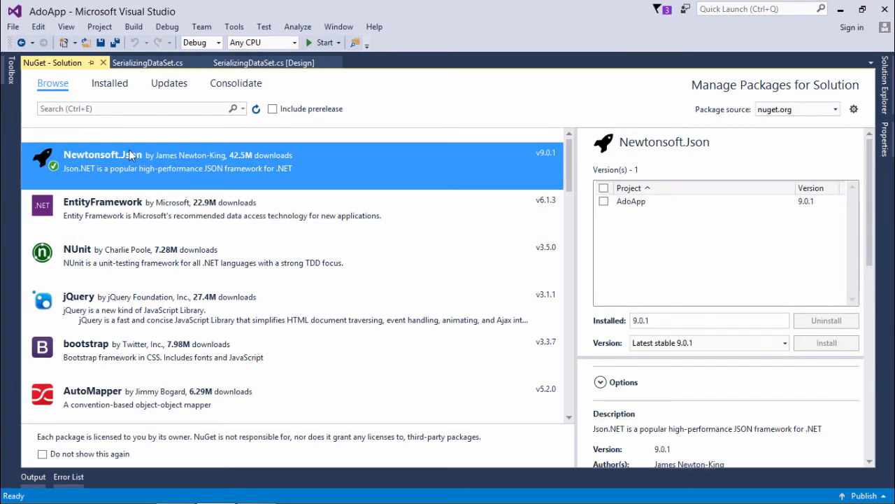
pyautogui.click(117, 108)
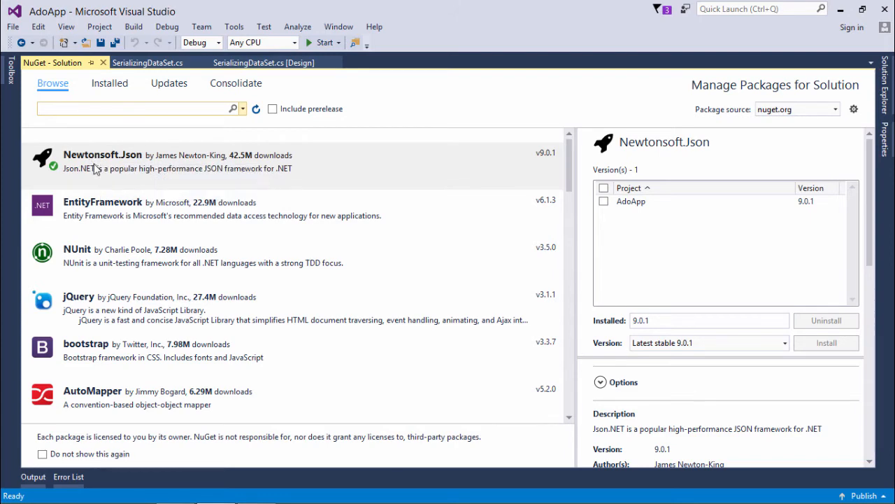
pyautogui.click(137, 209)
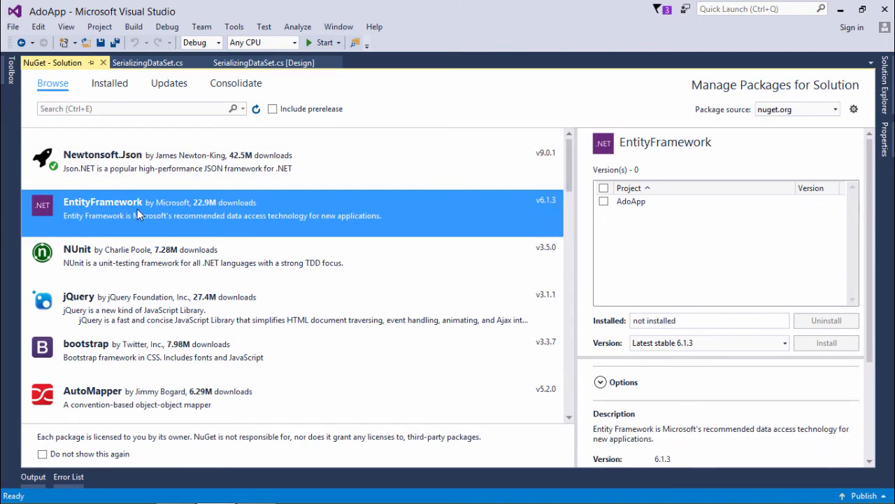
pyautogui.click(602, 201)
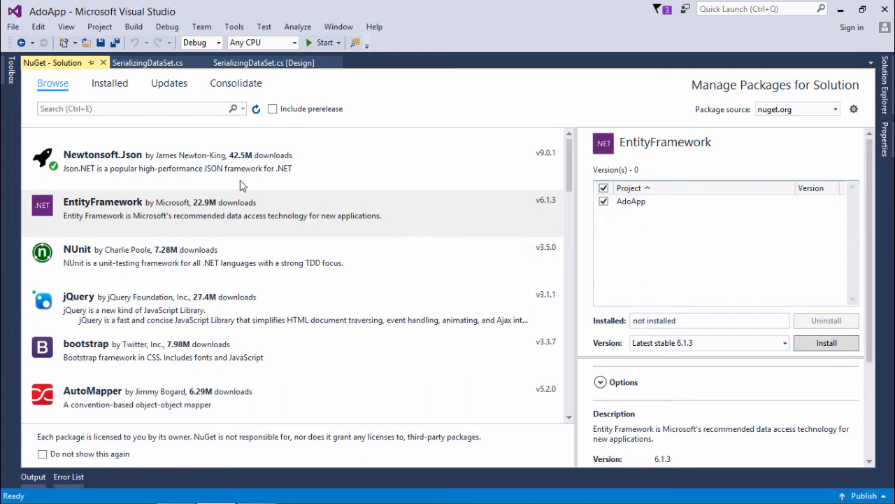
pyautogui.click(214, 170)
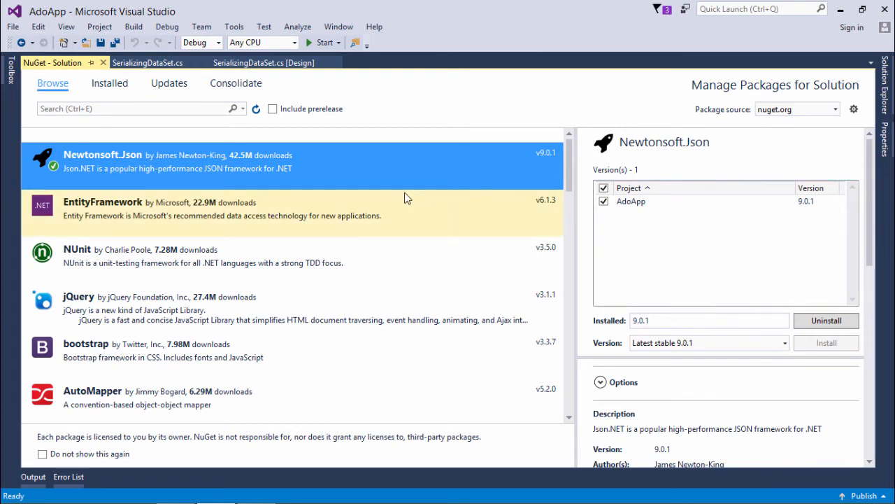
pyautogui.click(147, 62)
# Inspect the Newtonsoft.Json and System.IO using directives at the top of the file.
pyautogui.click(162, 166)
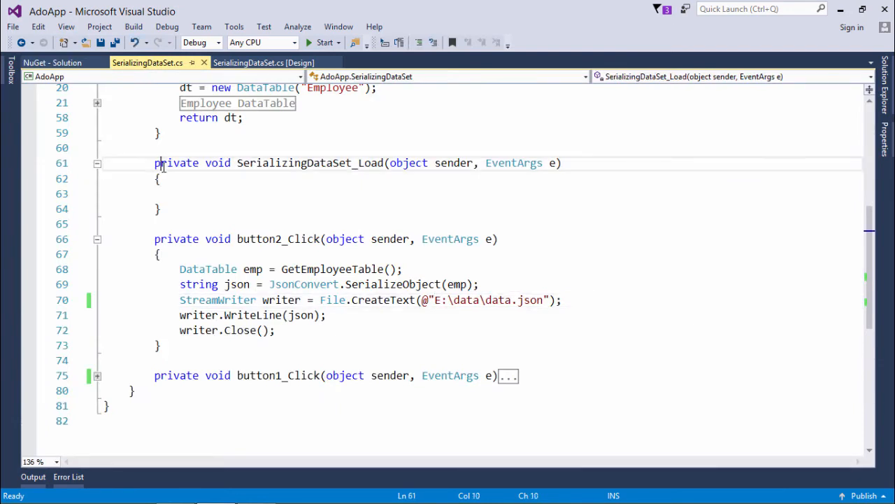
pyautogui.hotkey('ctrl', 'Home')
pyautogui.click(249, 136)
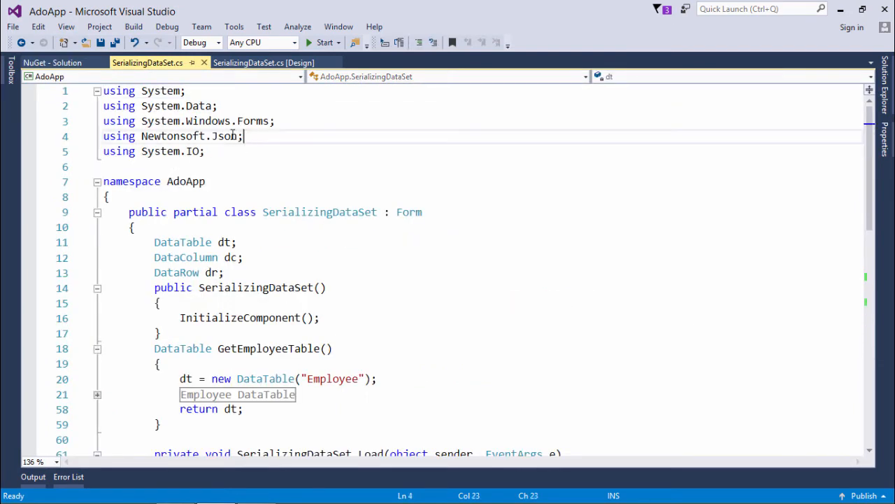
pyautogui.moveTo(243, 135); pyautogui.dragTo(141, 135)
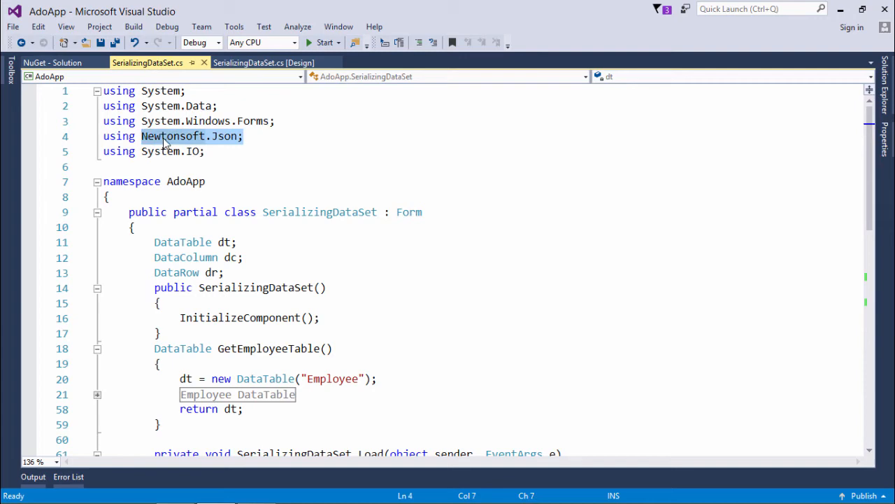
pyautogui.click(292, 151)
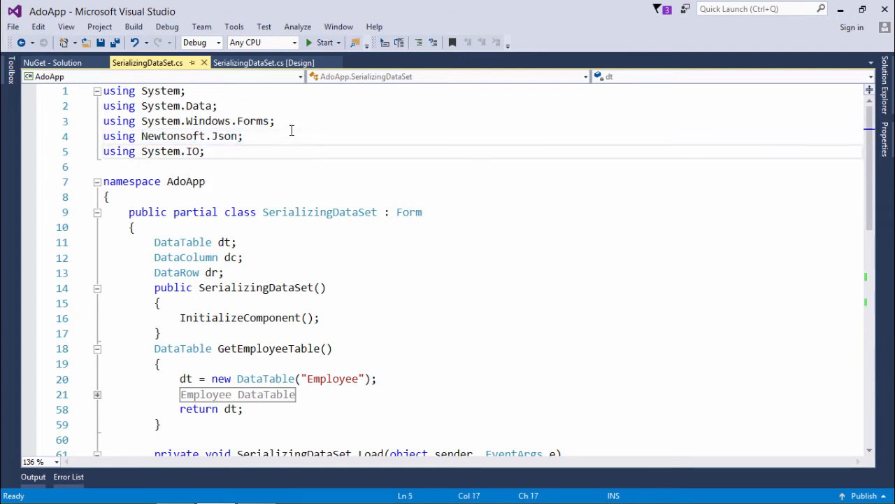
pyautogui.press('Down')
pyautogui.press('Down')
pyautogui.press('Down')
pyautogui.hotkey('ctrl', 'End')
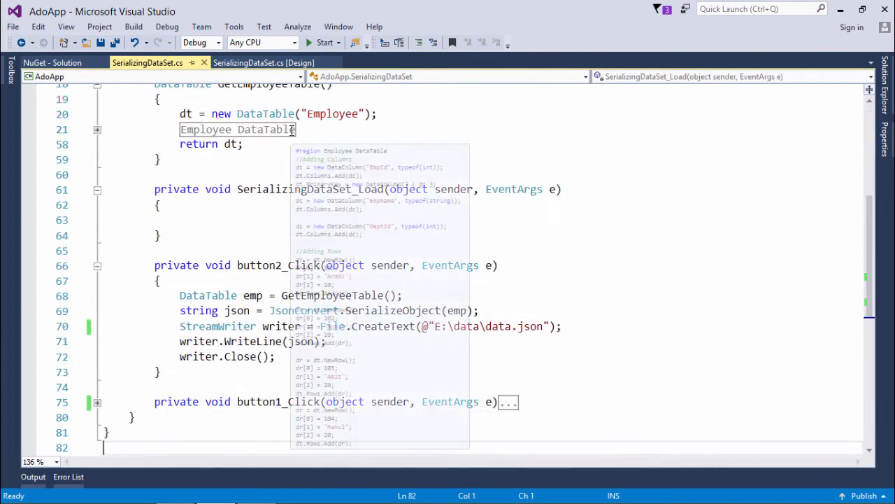
# Walk through the emp table and JsonConvert.SerializeObject(emp) lines in button2_Click.
pyautogui.tripleClick(301, 313)
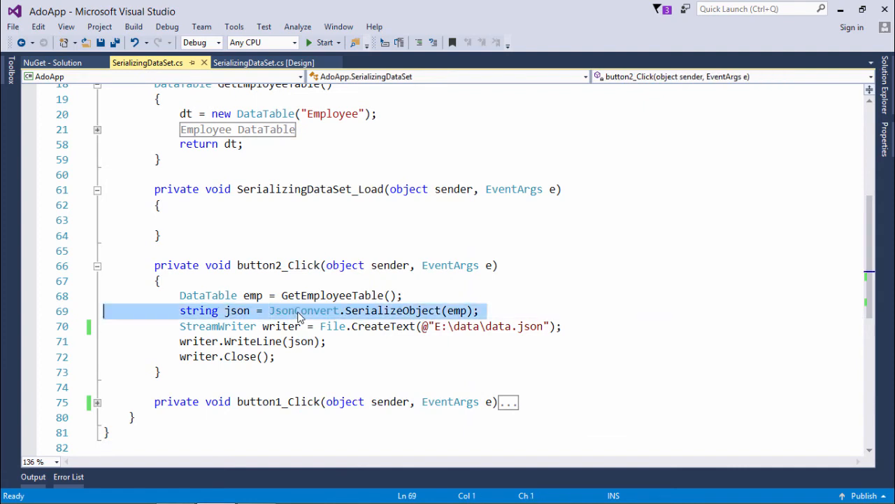
pyautogui.click(301, 313)
pyautogui.moveTo(253, 295)
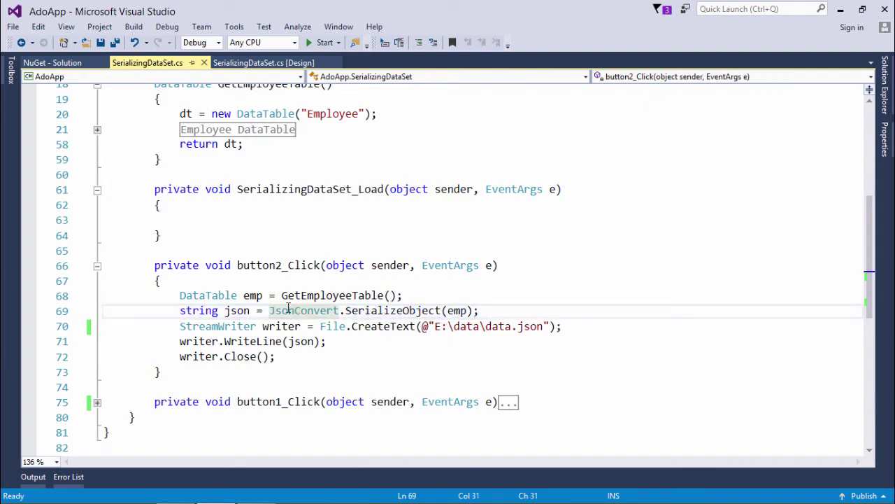
pyautogui.doubleClick(254, 295)
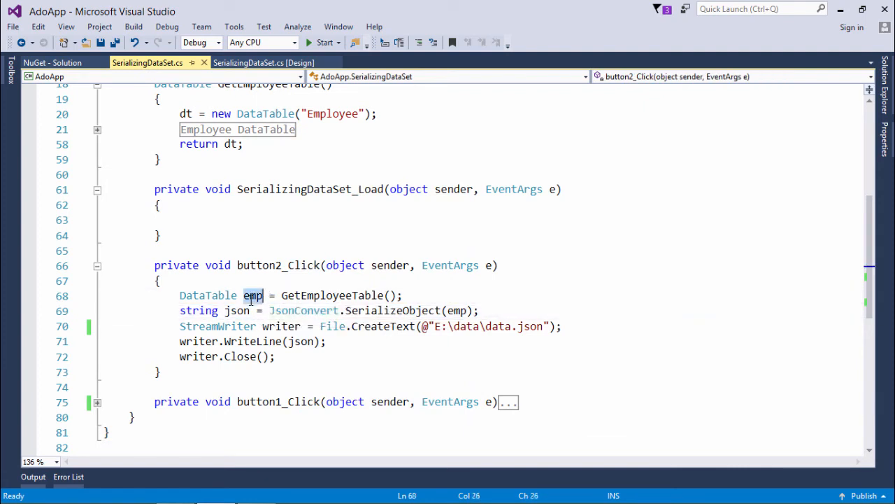
pyautogui.doubleClick(309, 296)
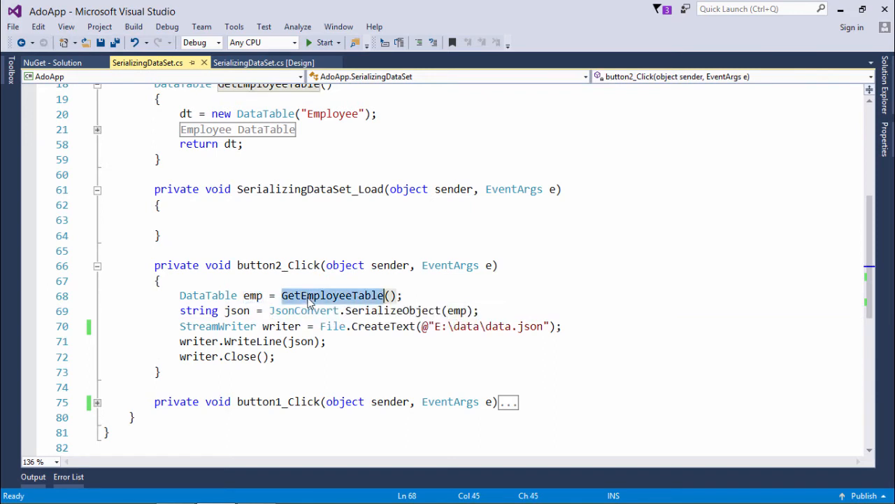
pyautogui.click(253, 295)
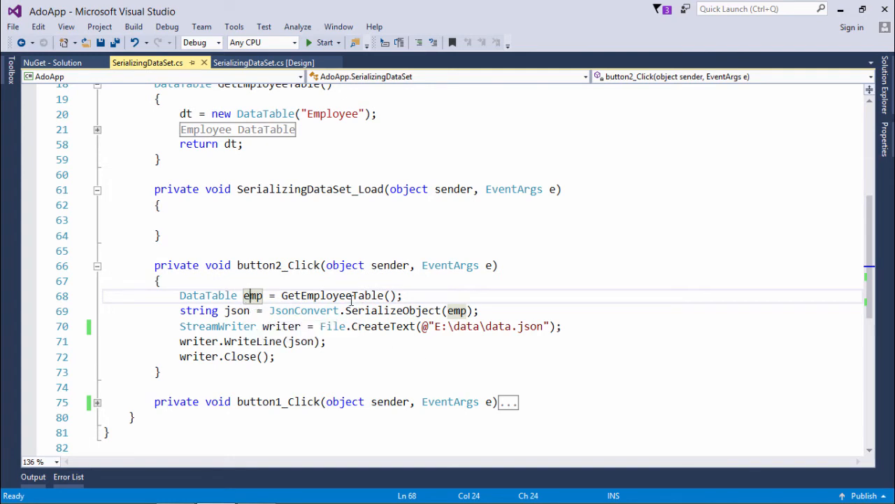
pyautogui.click(304, 311)
pyautogui.doubleClick(304, 311)
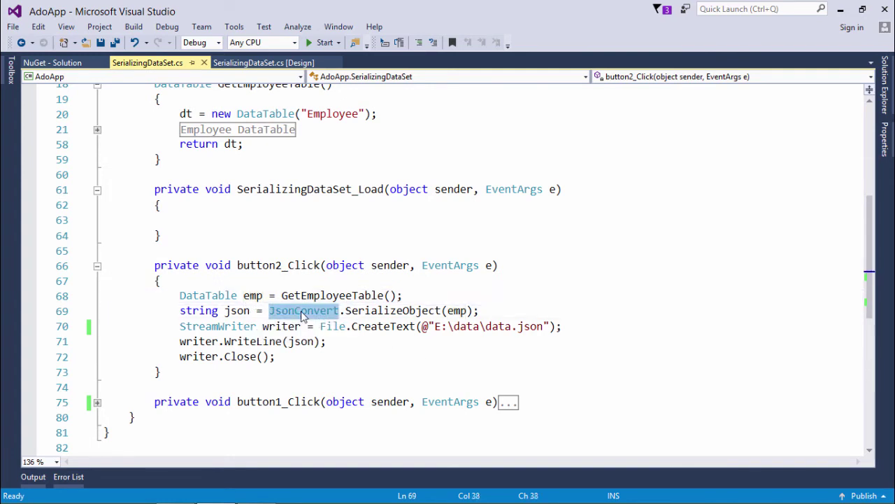
pyautogui.click(386, 310)
pyautogui.doubleClick(386, 311)
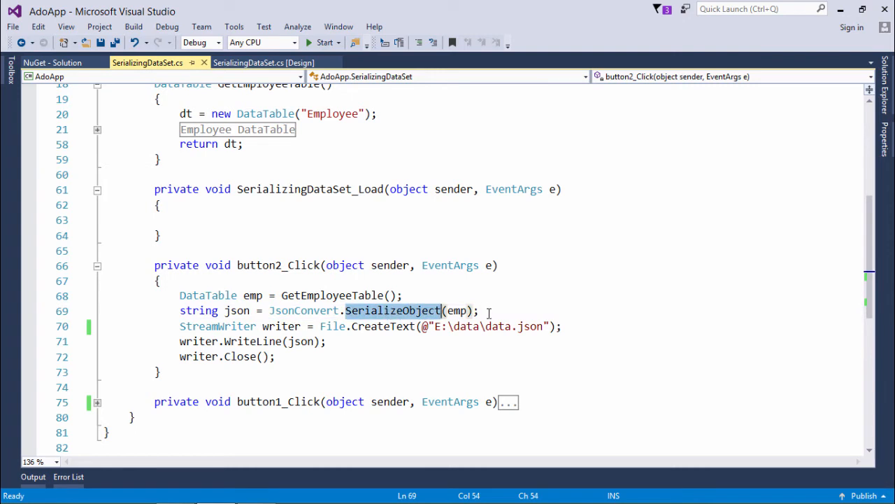
pyautogui.click(457, 311)
pyautogui.doubleClick(457, 311)
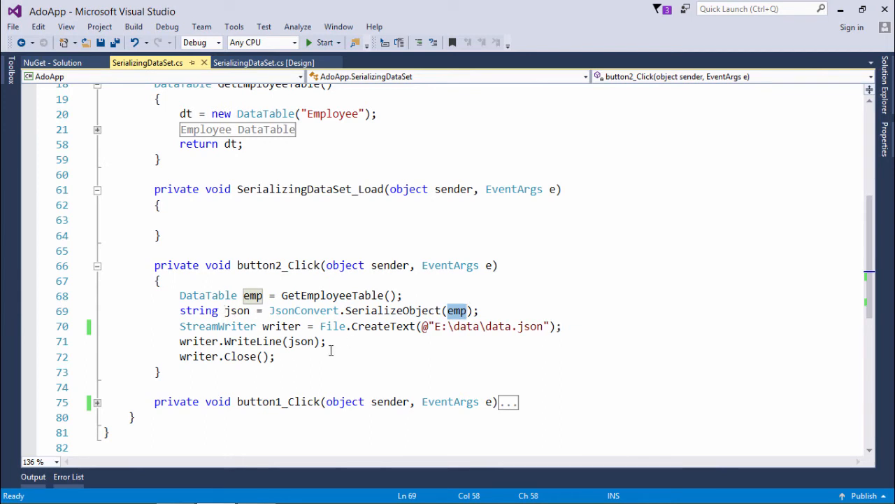
pyautogui.click(241, 310)
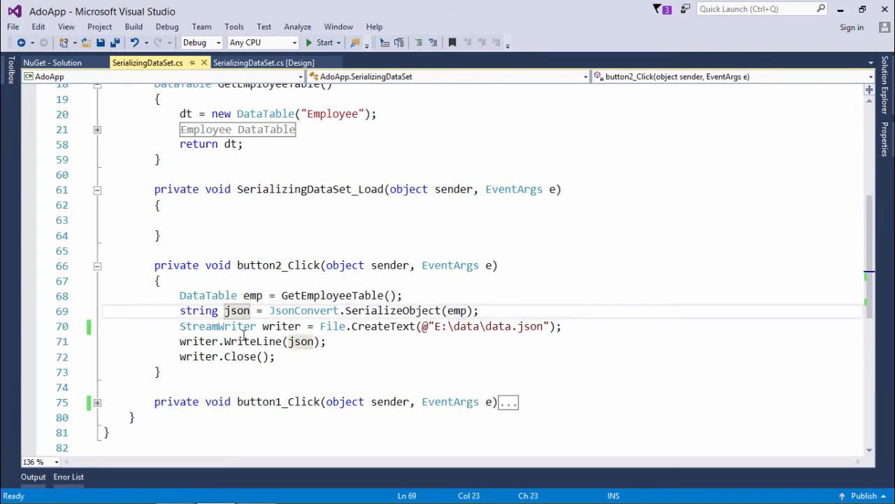
pyautogui.click(243, 326)
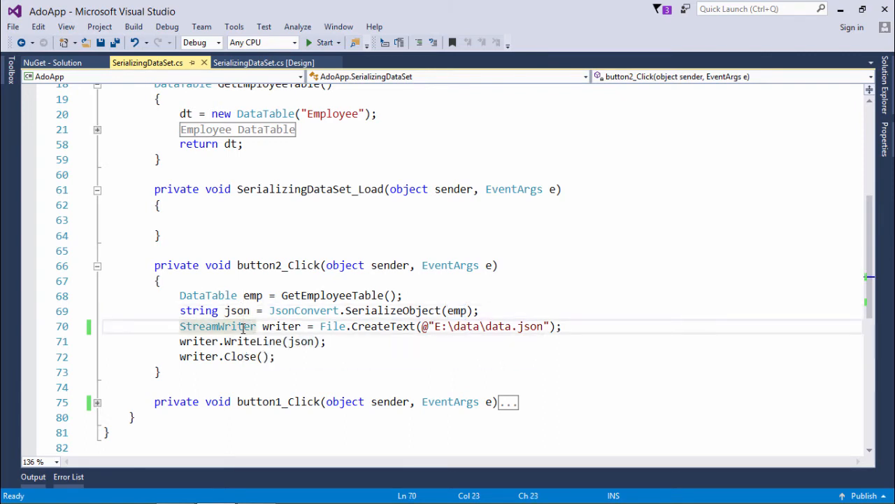
pyautogui.scroll(10, 243, 326)
# Review the StreamWriter File.CreateText to E:\data\data.json, the write and Close calls.
pyautogui.click(161, 151)
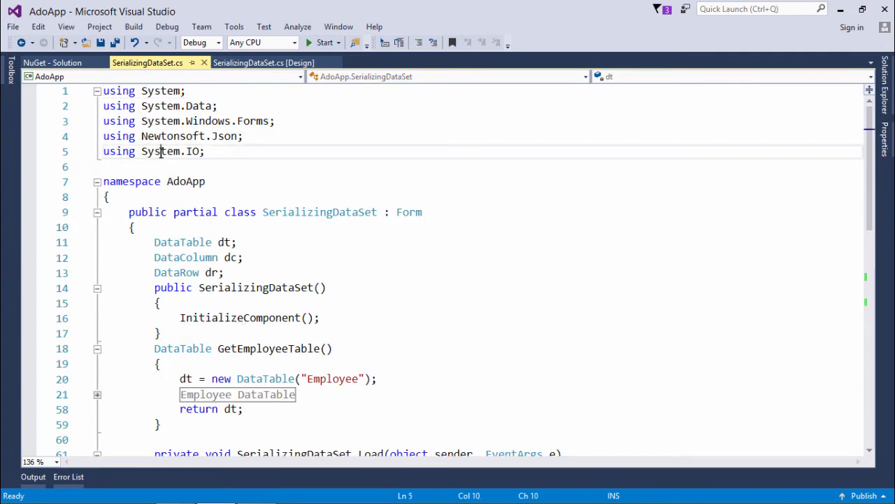
pyautogui.doubleClick(161, 152)
pyautogui.hotkey('ctrl', 'End')
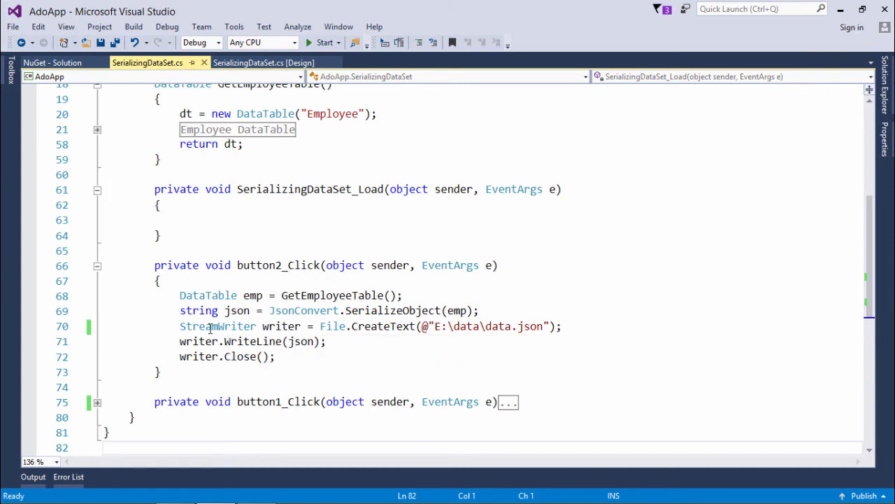
pyautogui.doubleClick(212, 329)
pyautogui.doubleClick(331, 326)
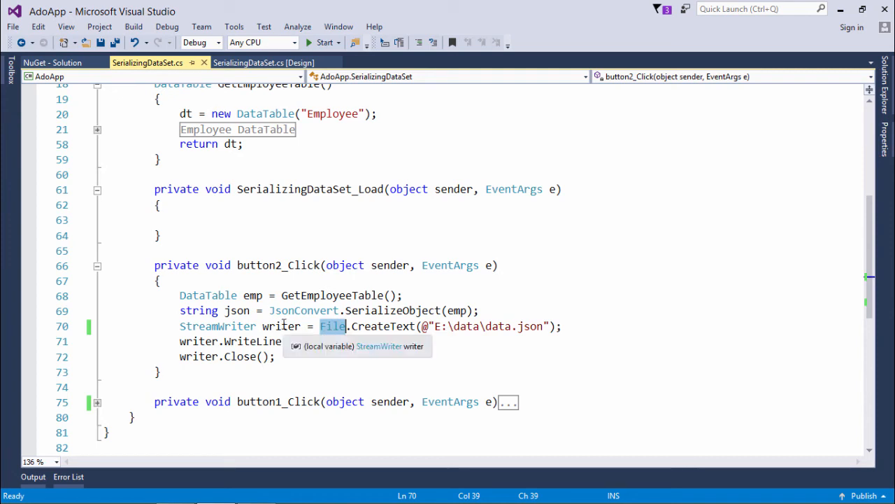
pyautogui.doubleClick(281, 326)
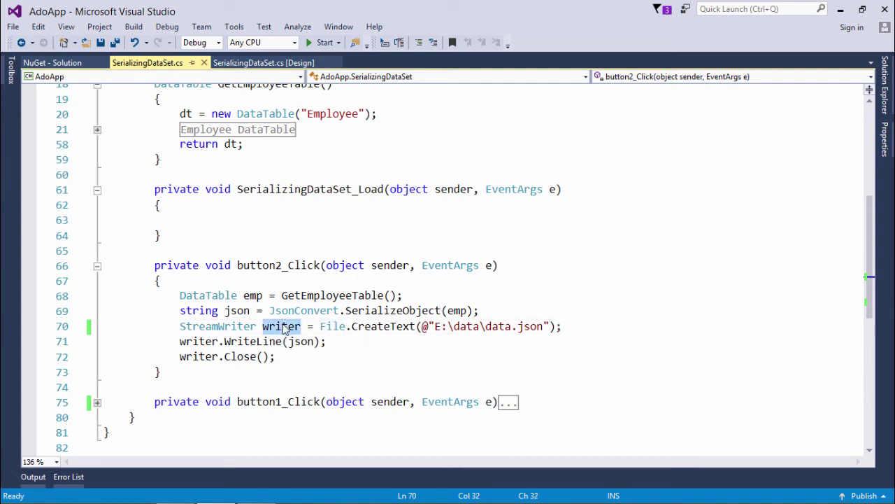
pyautogui.click(371, 326)
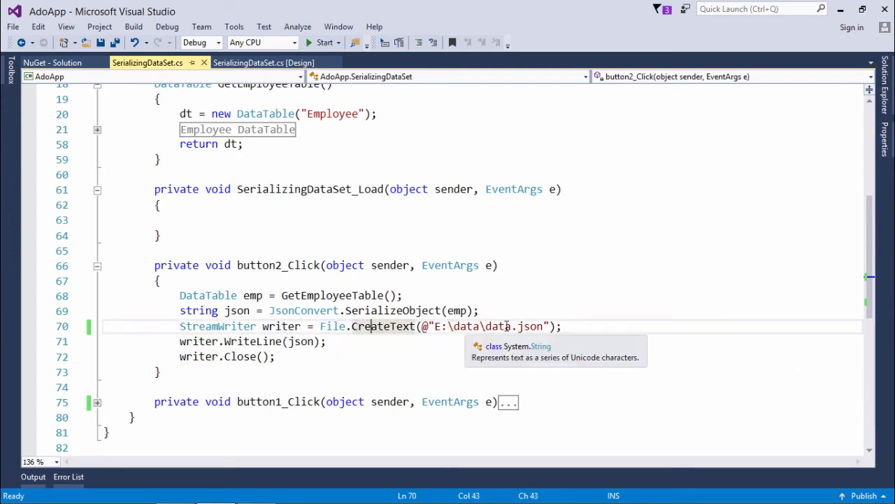
pyautogui.click(540, 326)
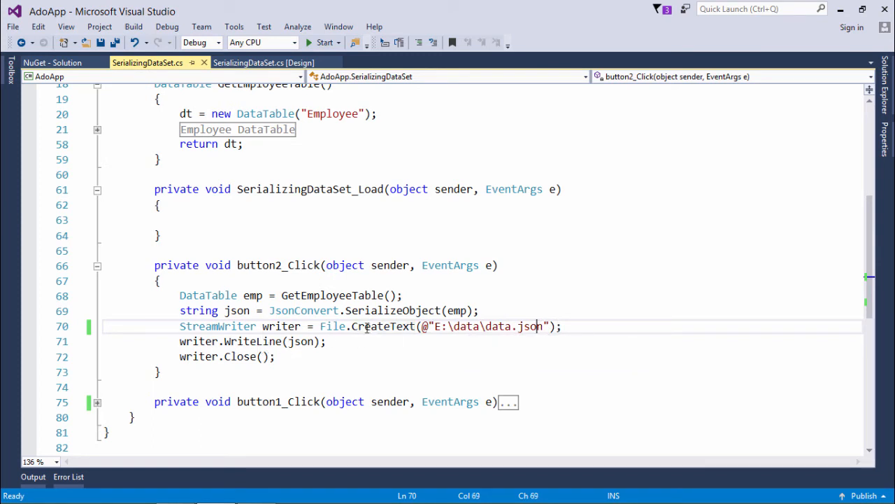
pyautogui.doubleClick(238, 311)
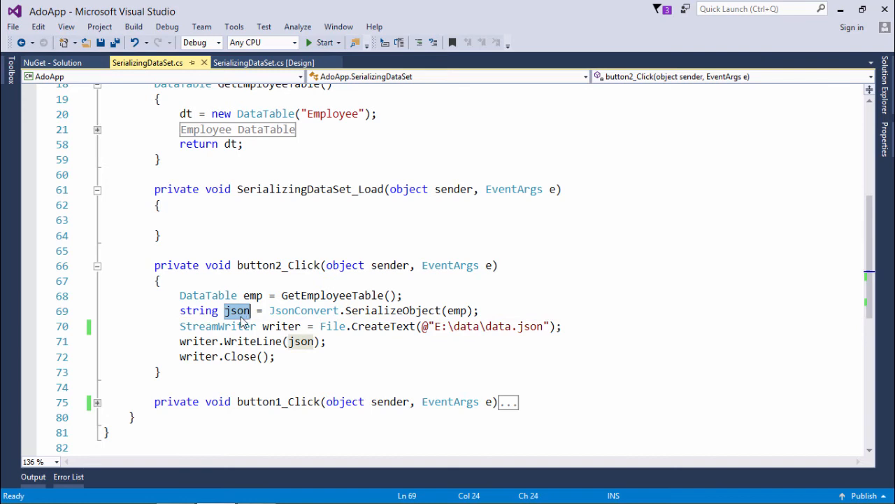
pyautogui.doubleClick(202, 341)
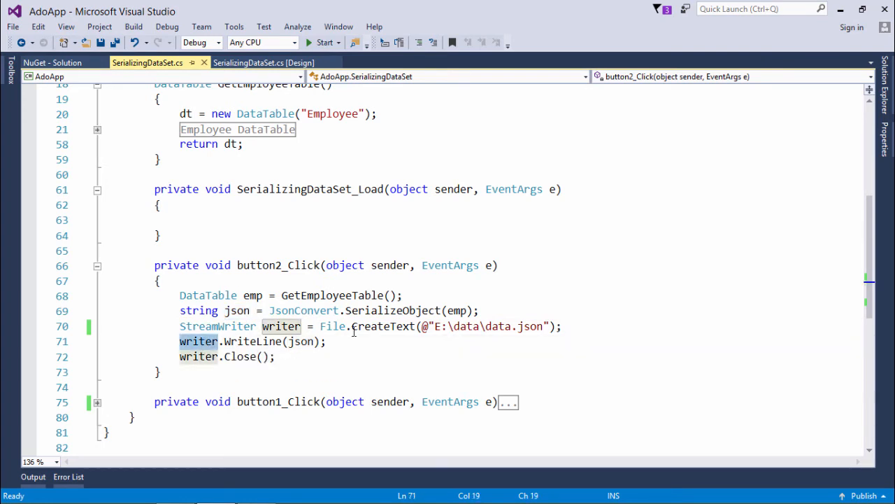
pyautogui.doubleClick(241, 357)
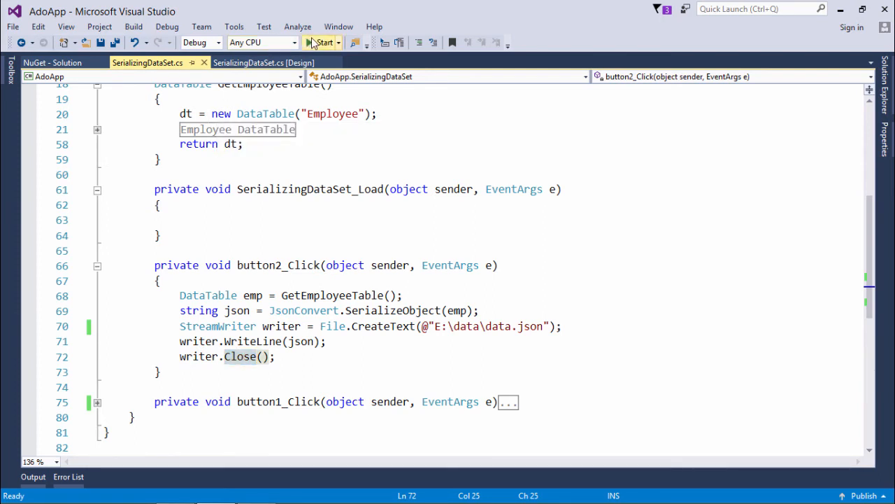
# Run the app, press Write To JSON to create data.json, and stop debugging.
pyautogui.click(323, 43)
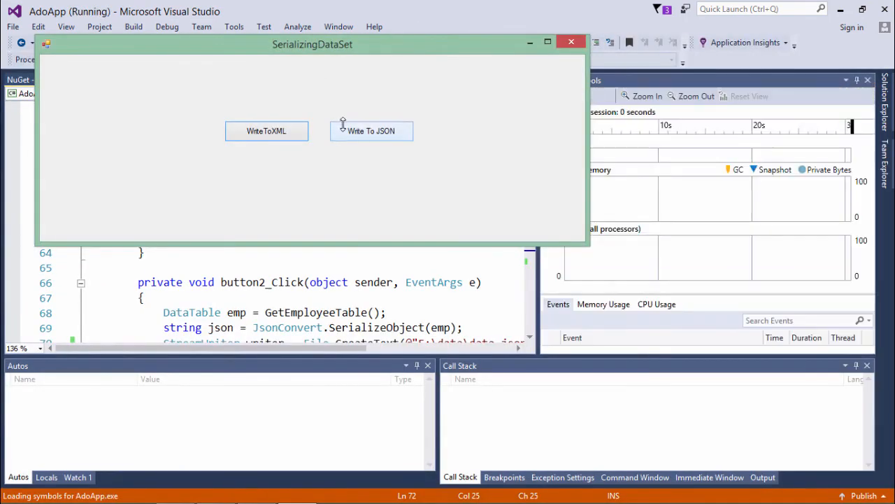
pyautogui.click(346, 131)
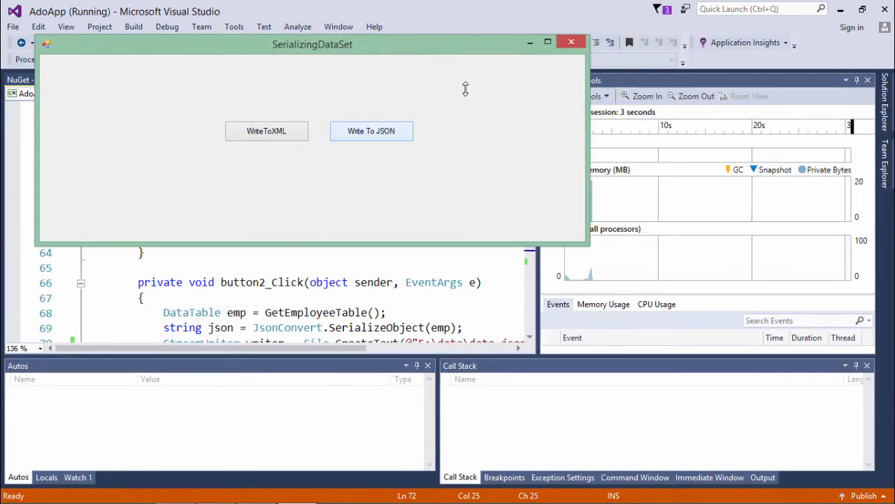
pyautogui.click(583, 43)
pyautogui.click(455, 190)
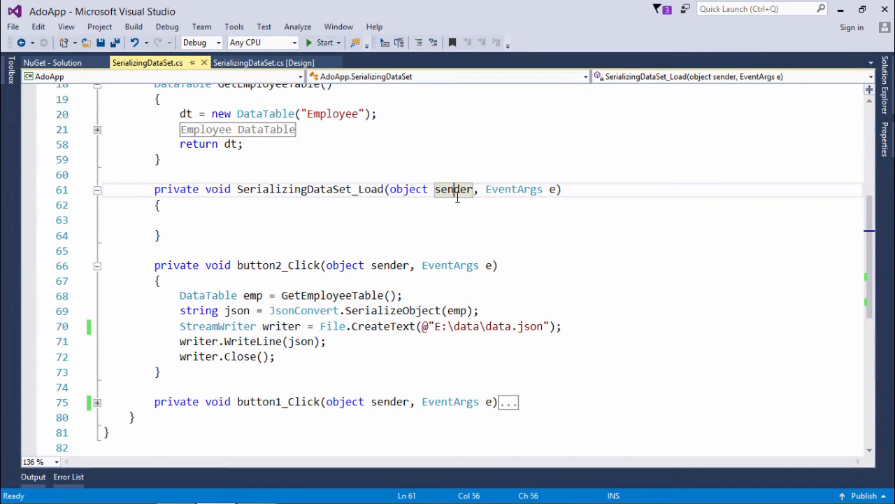
# Open E:\data via the Run prompt and edit data.json with Notepad++.
pyautogui.press('super+r')
pyautogui.press('Return')
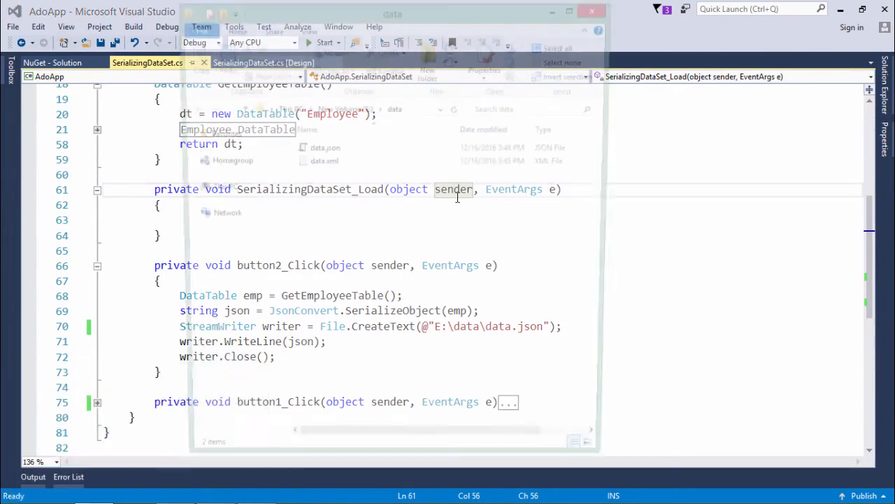
pyautogui.click(321, 147)
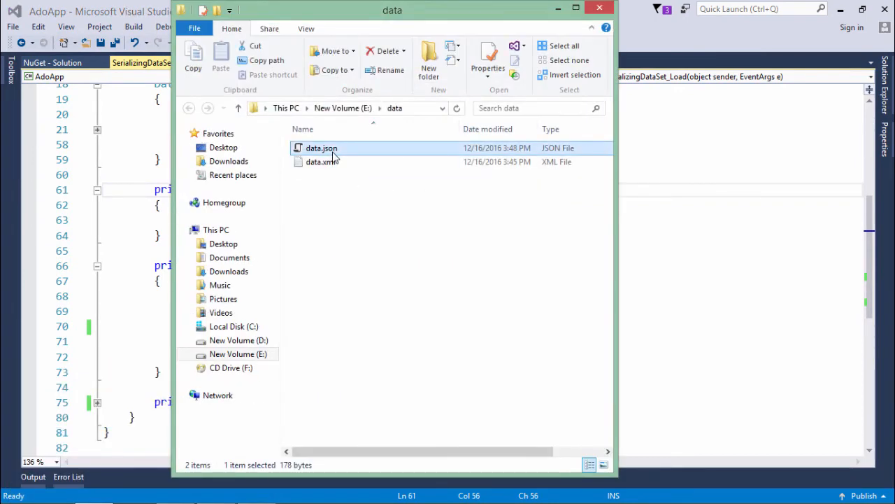
pyautogui.rightClick(334, 152)
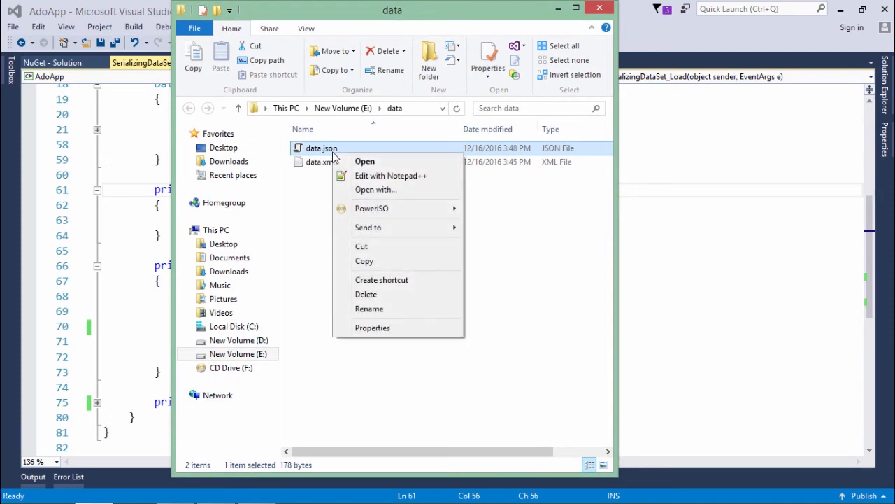
pyautogui.click(335, 152)
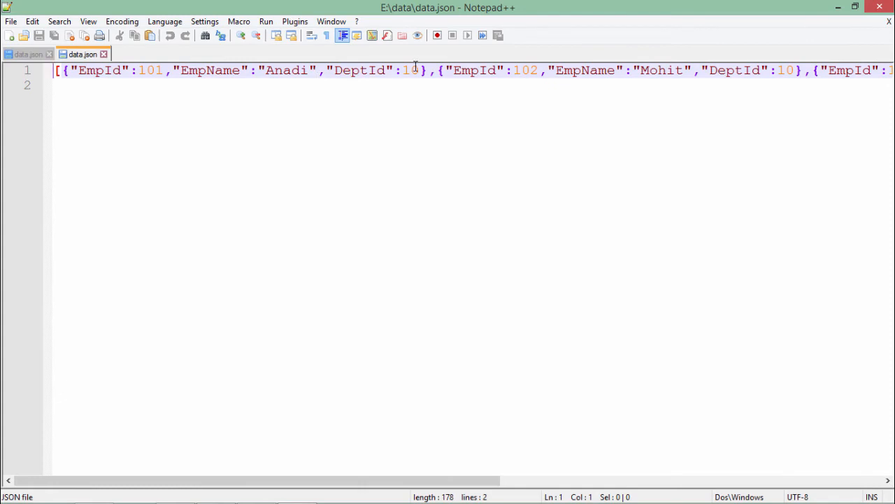
# Break data.json after the opening bracket and first brace onto indented lines.
pyautogui.click(100, 100)
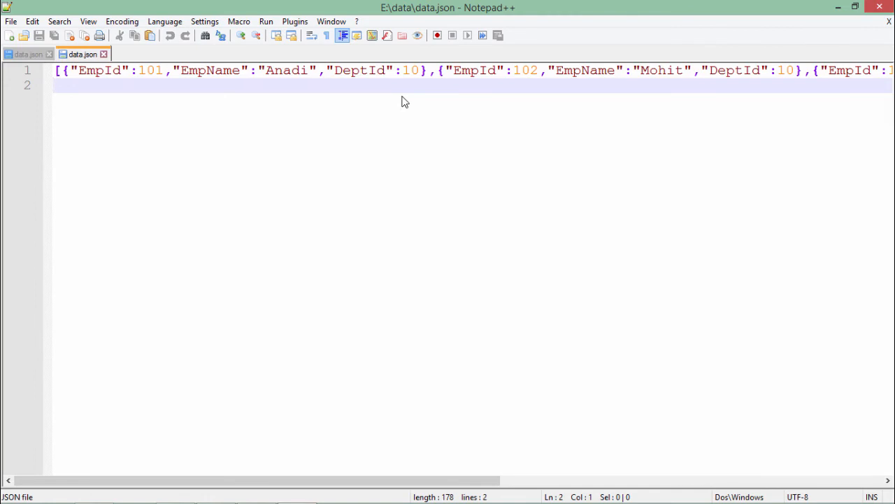
pyautogui.click(63, 70)
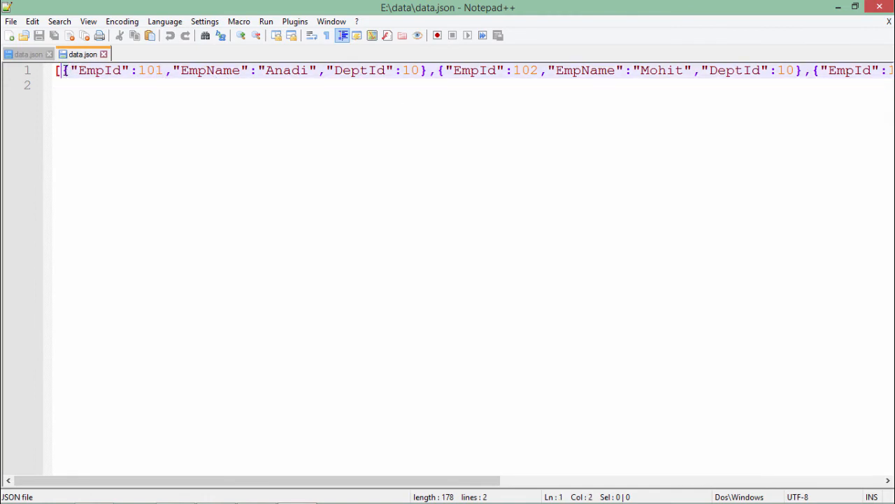
pyautogui.press('Return')
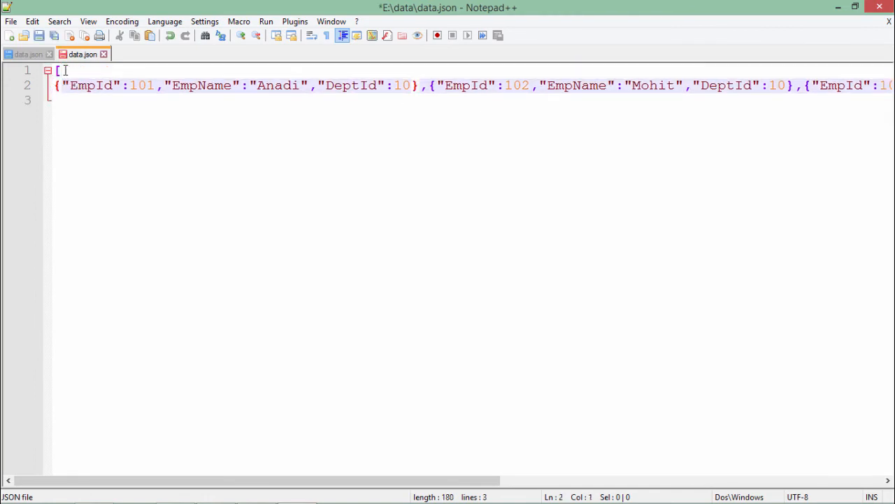
pyautogui.press('Tab')
pyautogui.press('Right')
pyautogui.press('Right')
pyautogui.press('Right')
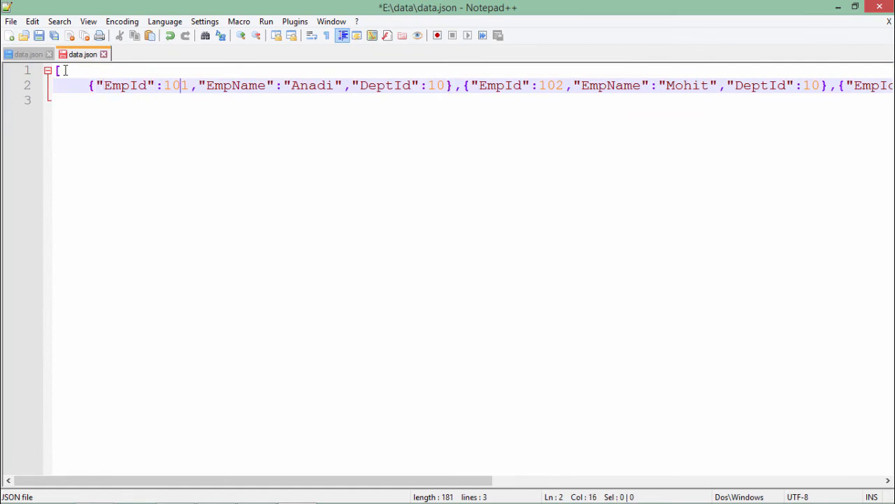
pyautogui.press('Left')
pyautogui.press('Left')
pyautogui.press('Left')
pyautogui.press('Return')
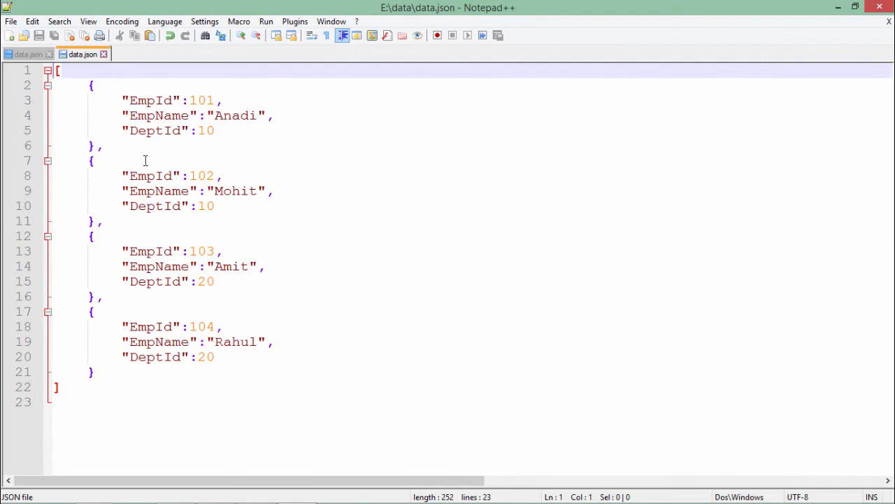
# Review the first record's EmpId 101, EmpName Anadi and DeptId keys in the formatted JSON.
pyautogui.click(146, 176)
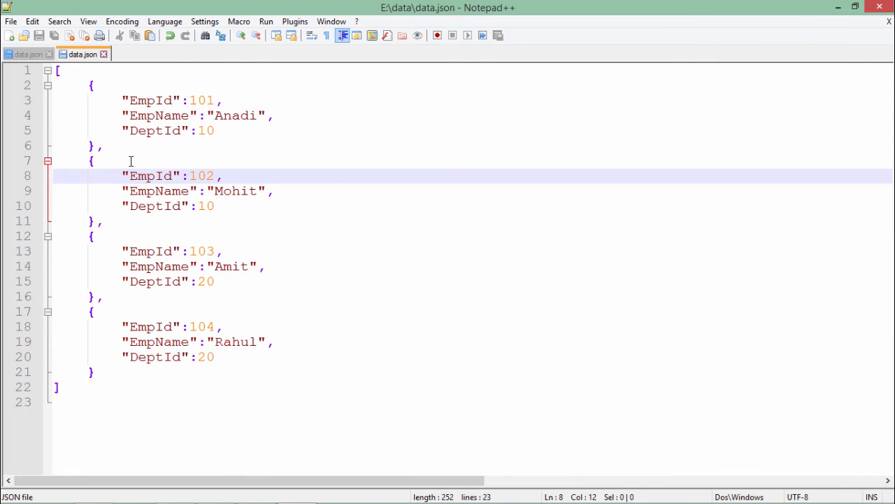
pyautogui.click(171, 145)
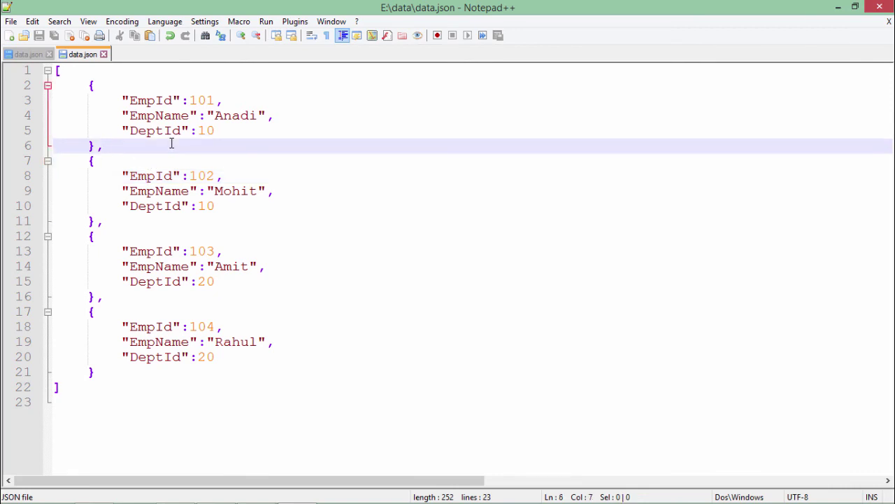
pyautogui.doubleClick(159, 100)
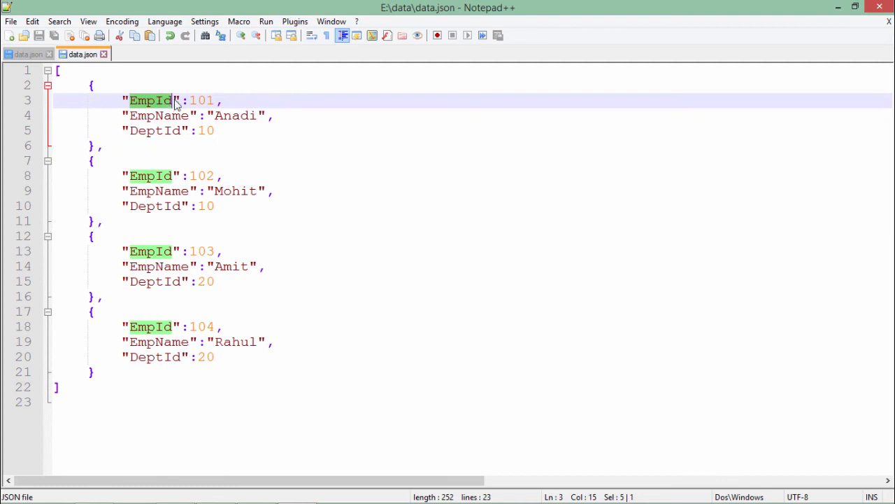
pyautogui.doubleClick(203, 100)
pyautogui.click(221, 100)
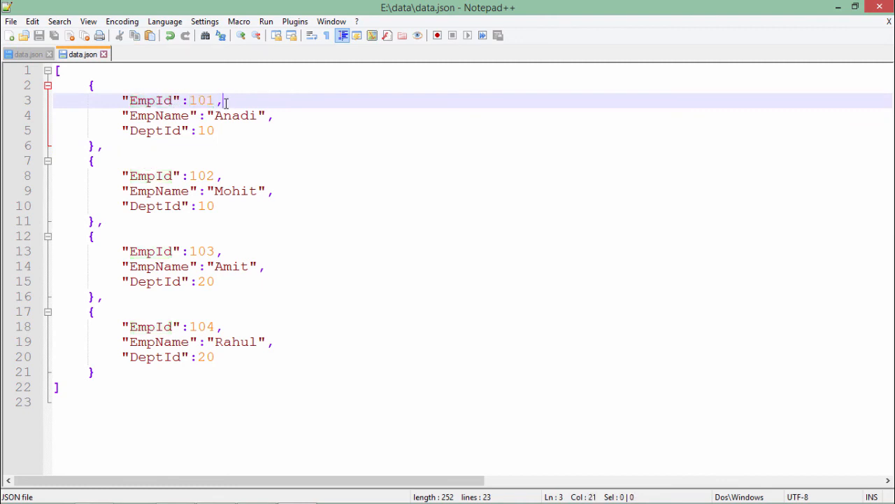
pyautogui.click(159, 115)
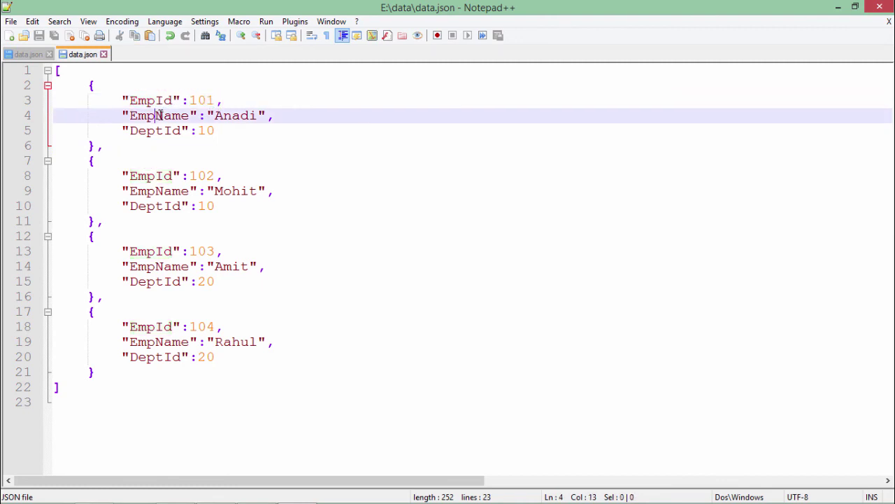
pyautogui.click(216, 118)
pyautogui.click(313, 112)
pyautogui.click(161, 130)
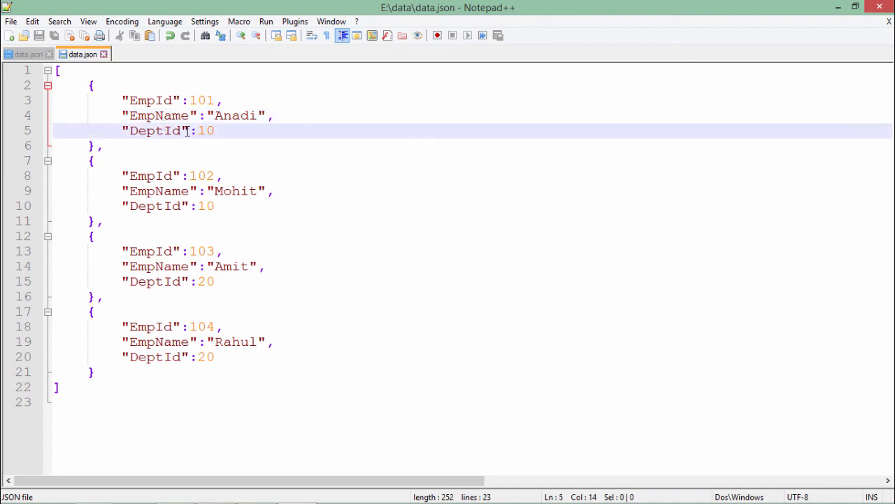
# Select the first two employee record blocks and the array brackets, then return to Visual Studio.
pyautogui.click(90, 85)
pyautogui.moveTo(89, 85); pyautogui.dragTo(99, 146)
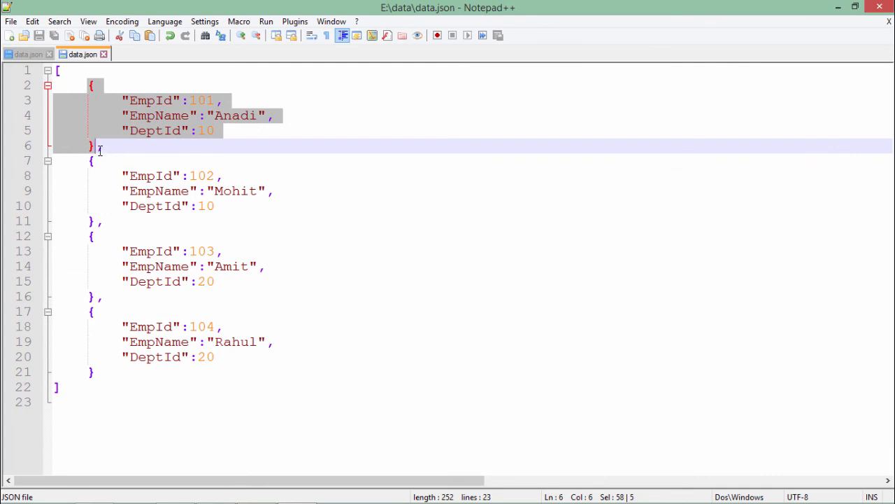
pyautogui.click(99, 147)
pyautogui.moveTo(89, 161); pyautogui.dragTo(100, 221)
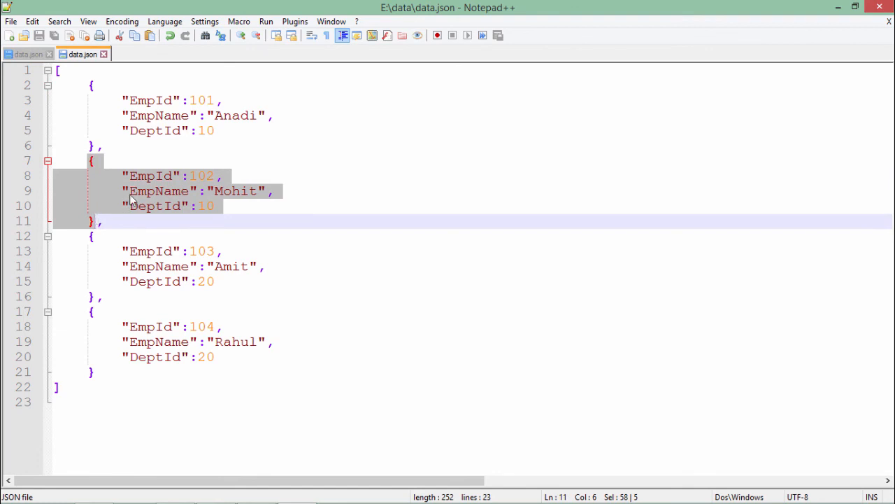
pyautogui.click(96, 161)
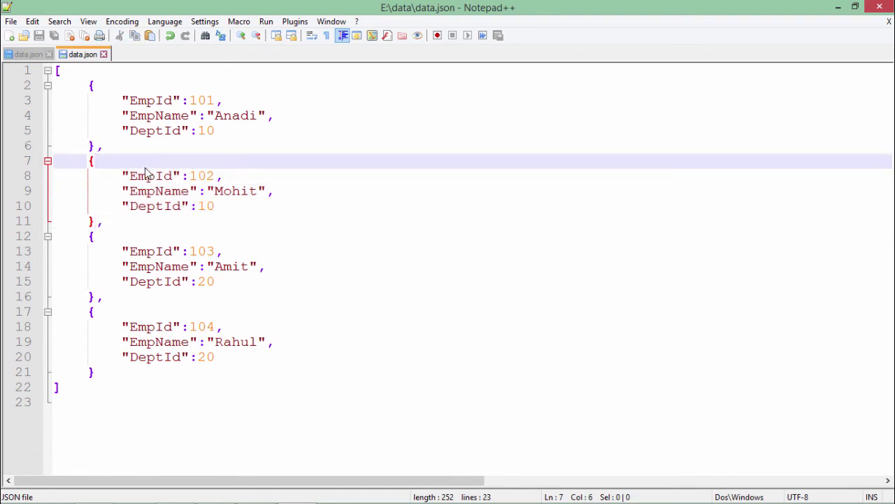
pyautogui.click(60, 70)
pyautogui.click(62, 390)
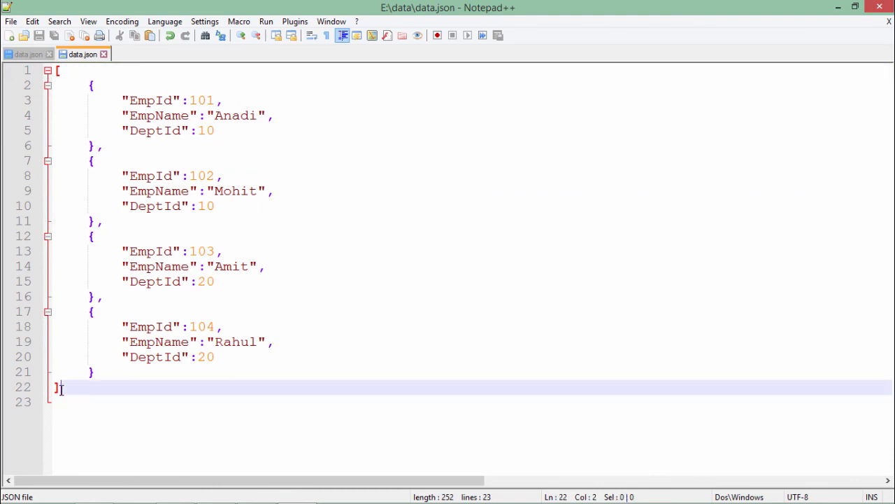
pyautogui.hotkey('alt', 'Tab')
pyautogui.hotkey('alt', 'Tab')
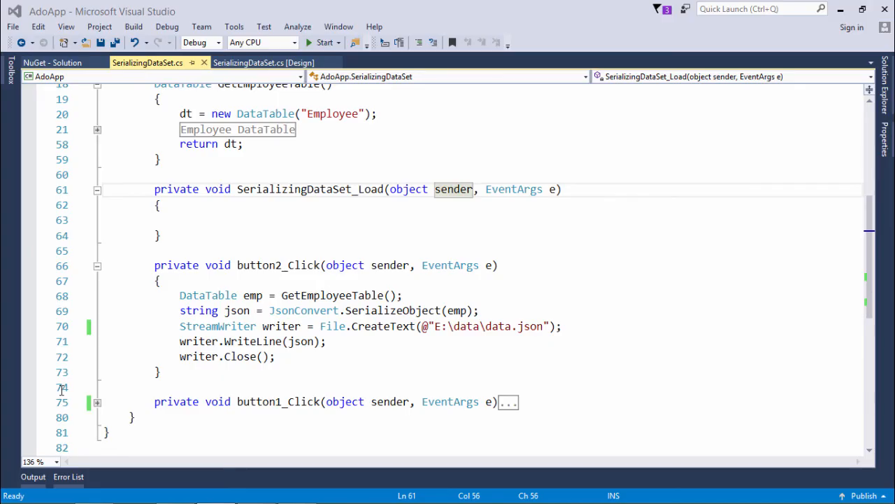
pyautogui.click(157, 385)
pyautogui.click(262, 326)
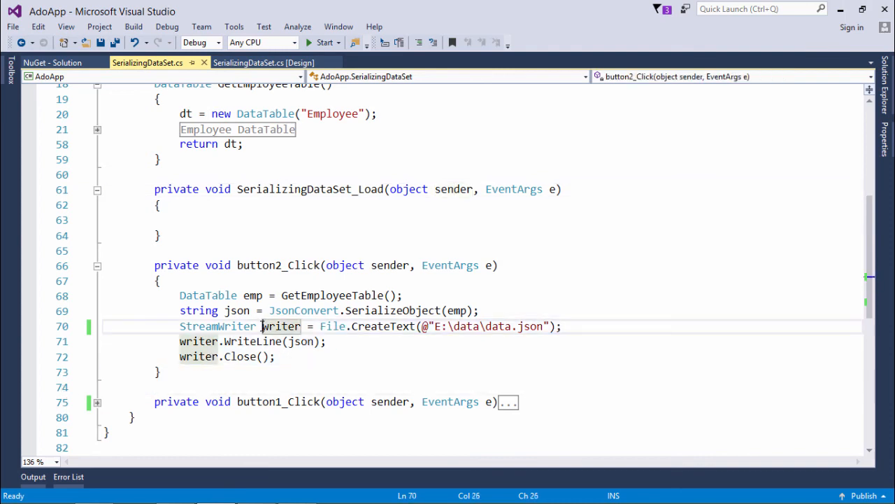